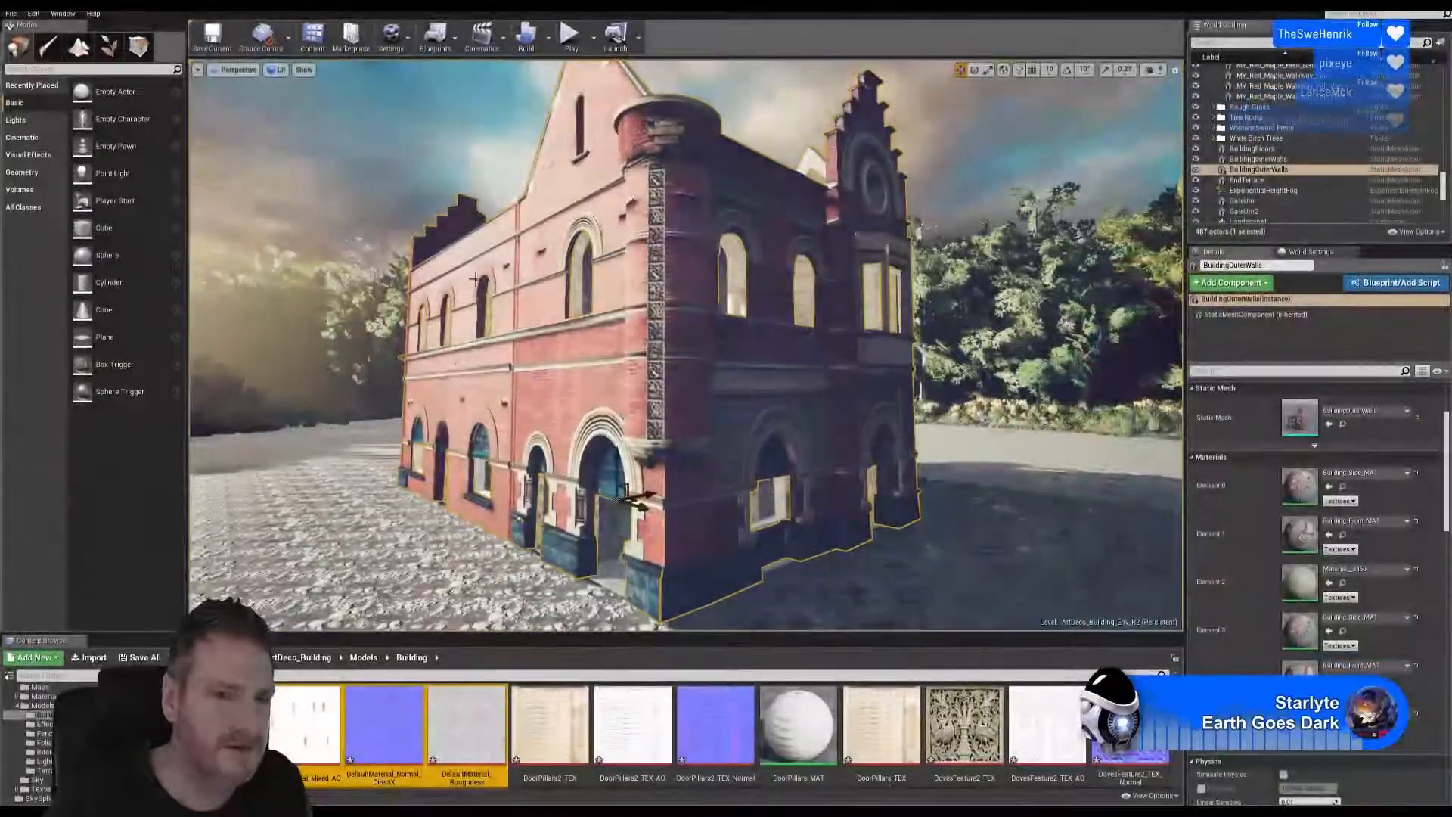
Step: Import BuildingRoof.FBX from the ArtDeco Building Exports/Building folder, keeping the offered FBX import options, and close the message log
left_click(88, 657)
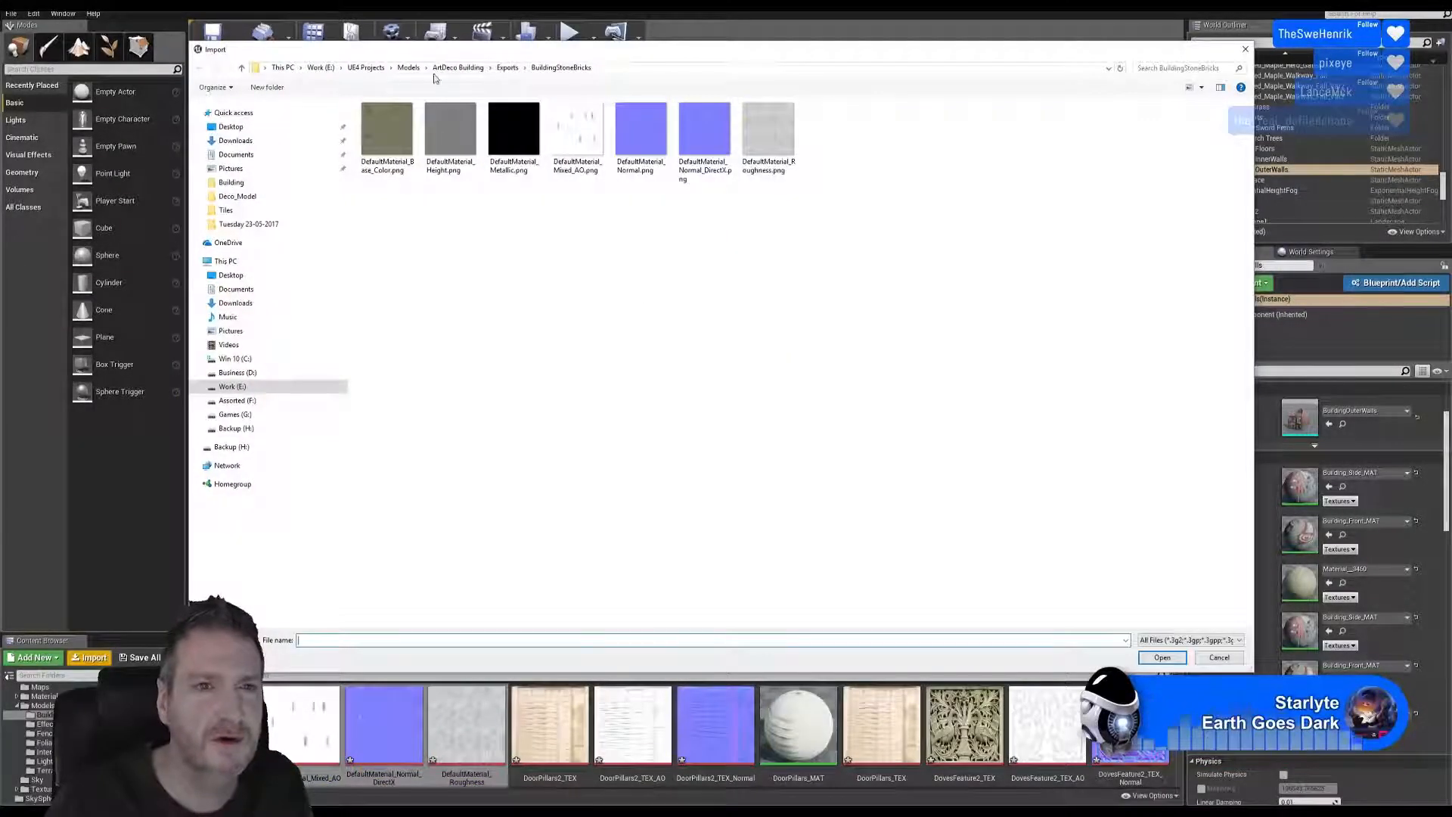
left_click(458, 68)
double_click(378, 121)
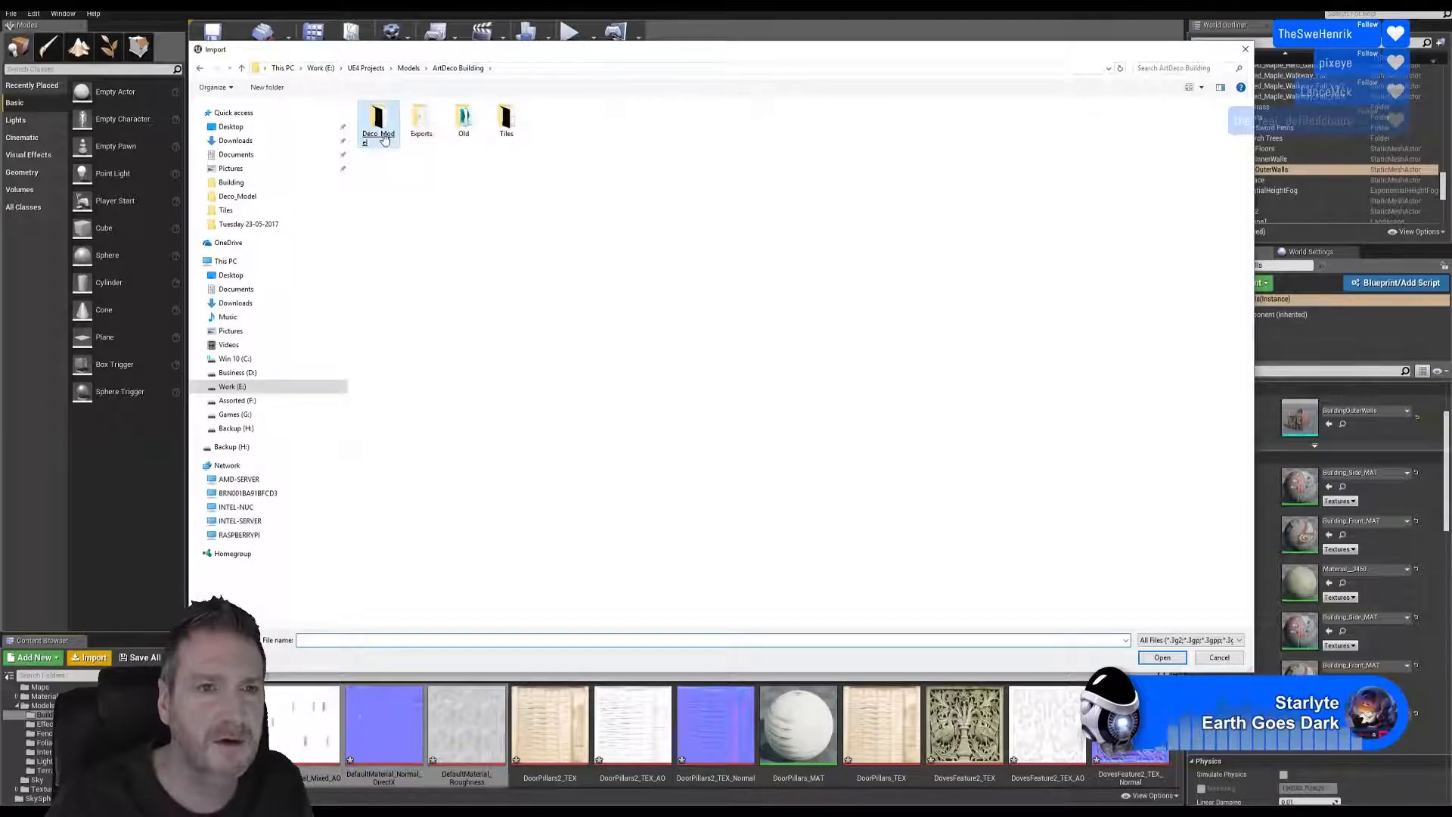
left_click(459, 69)
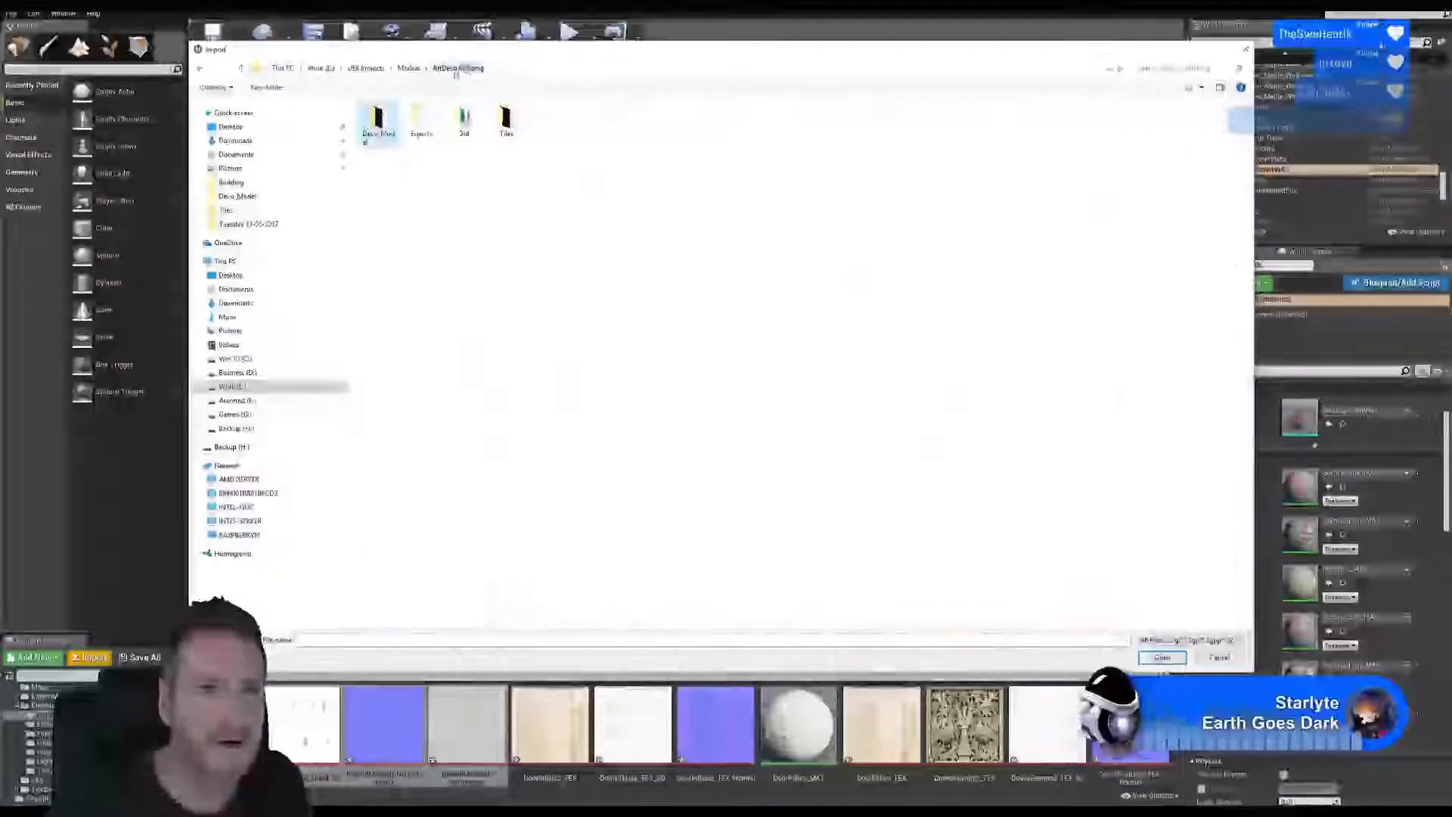
double_click(423, 125)
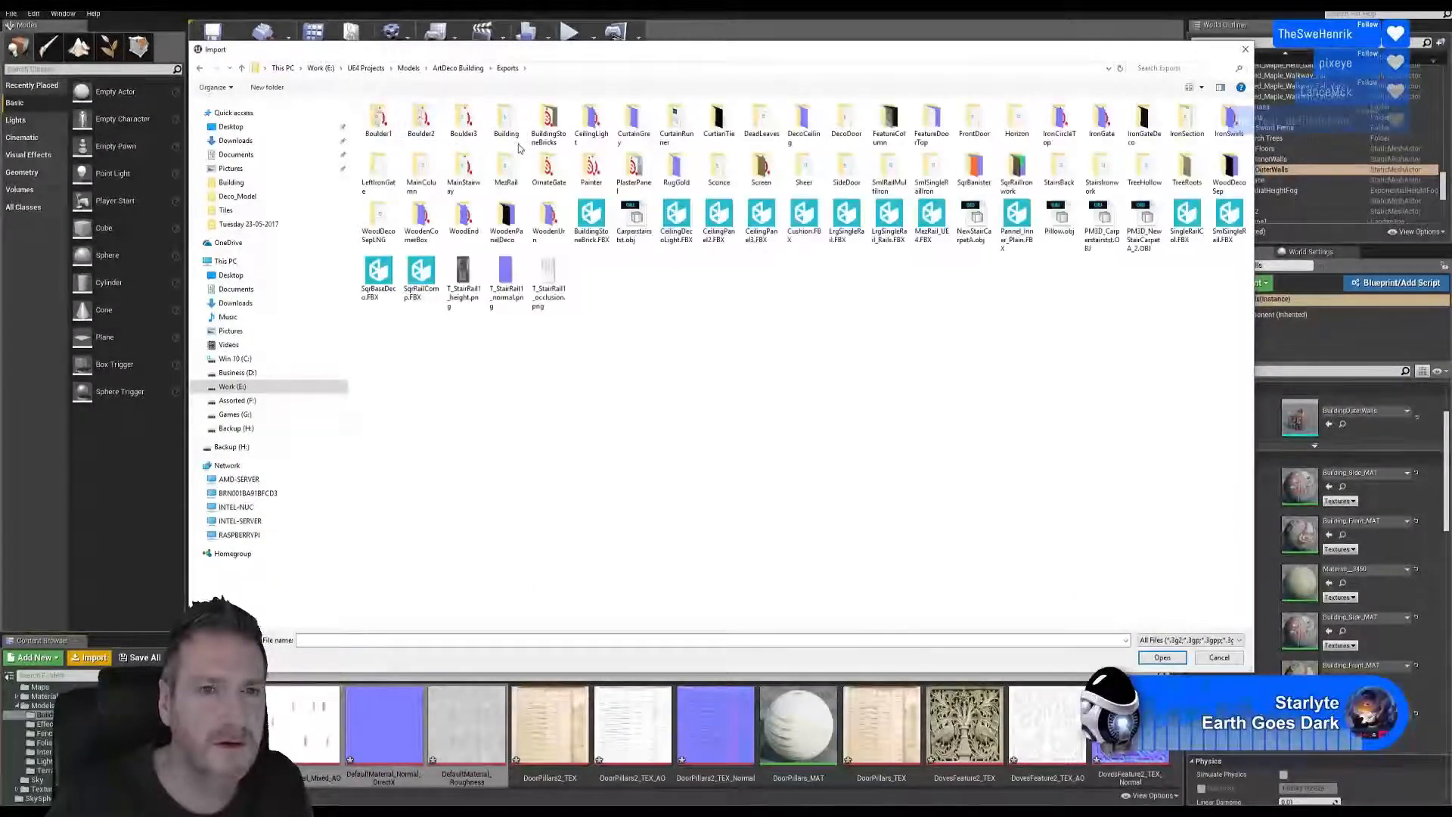
double_click(507, 125)
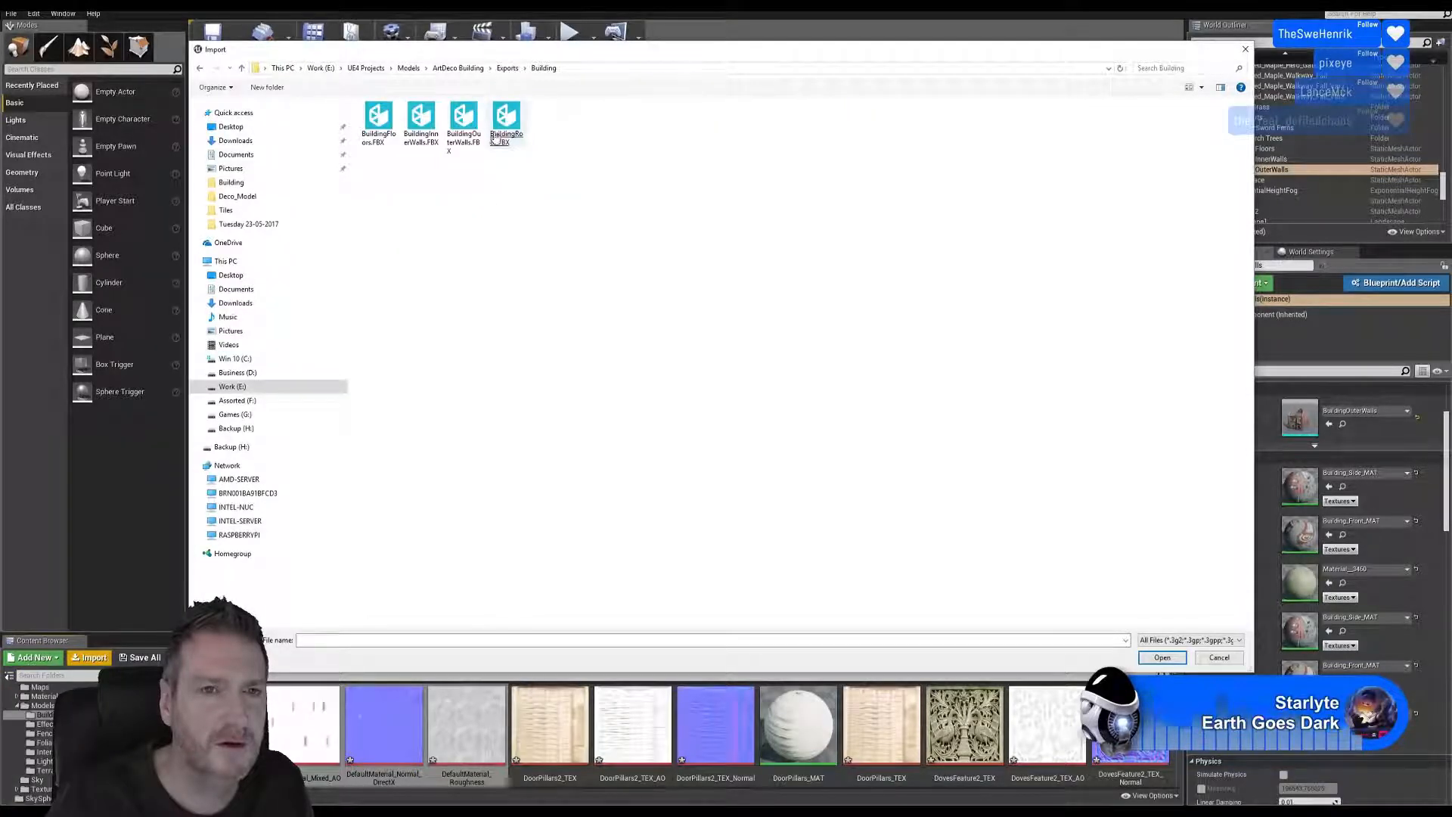
double_click(496, 140)
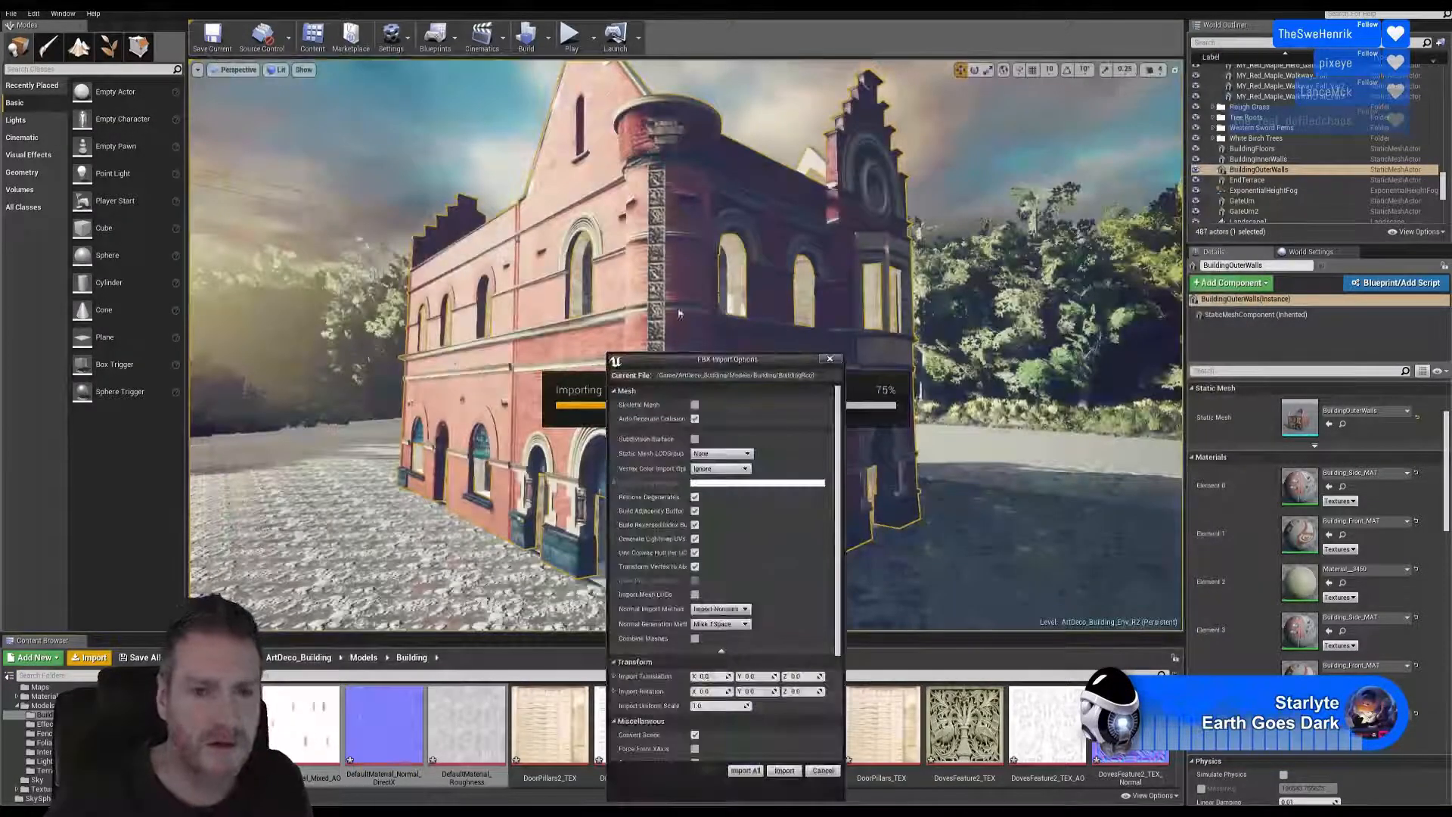
left_click_drag(717, 359, 664, 228)
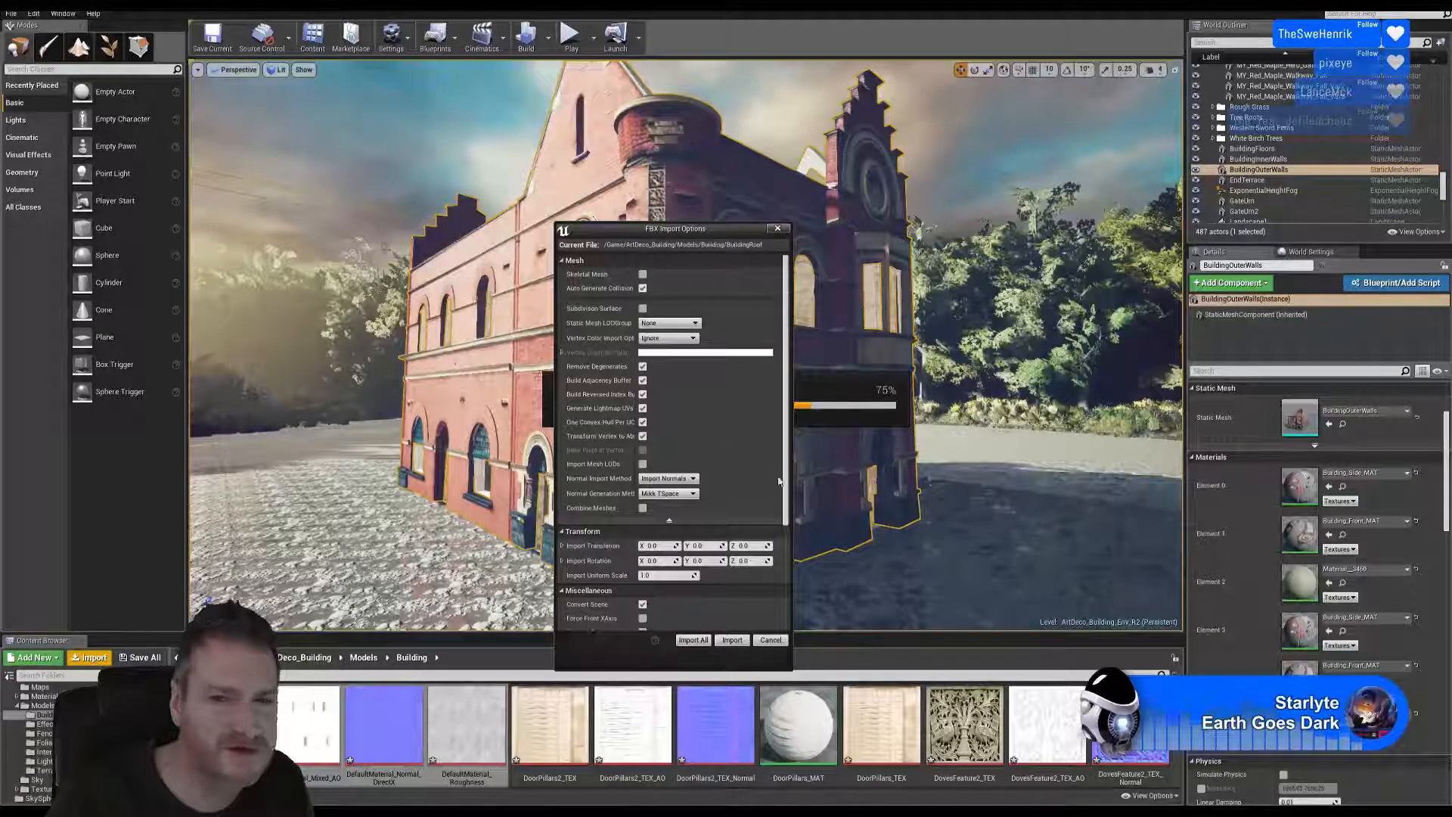
left_click(731, 639)
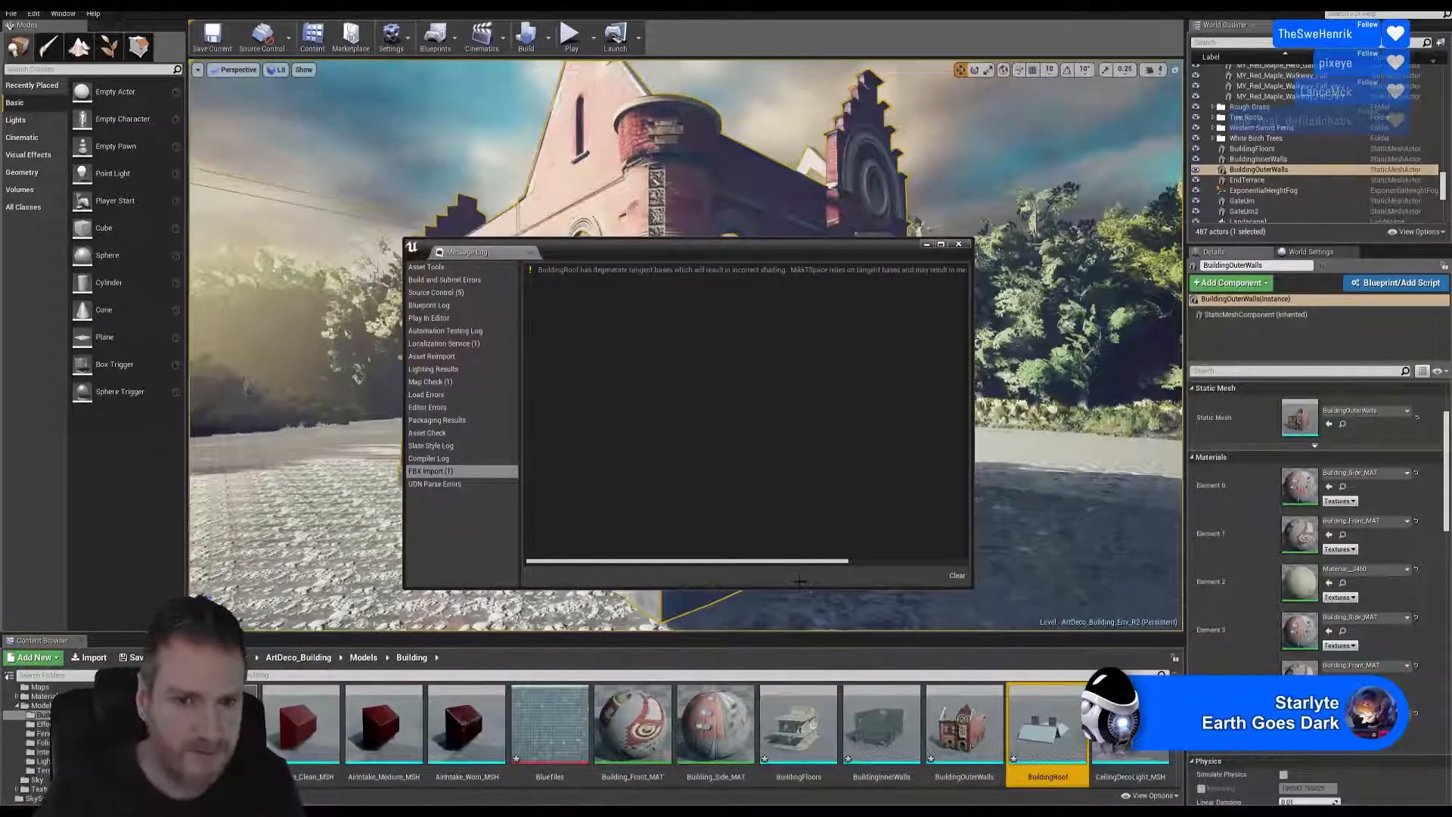
left_click(958, 244)
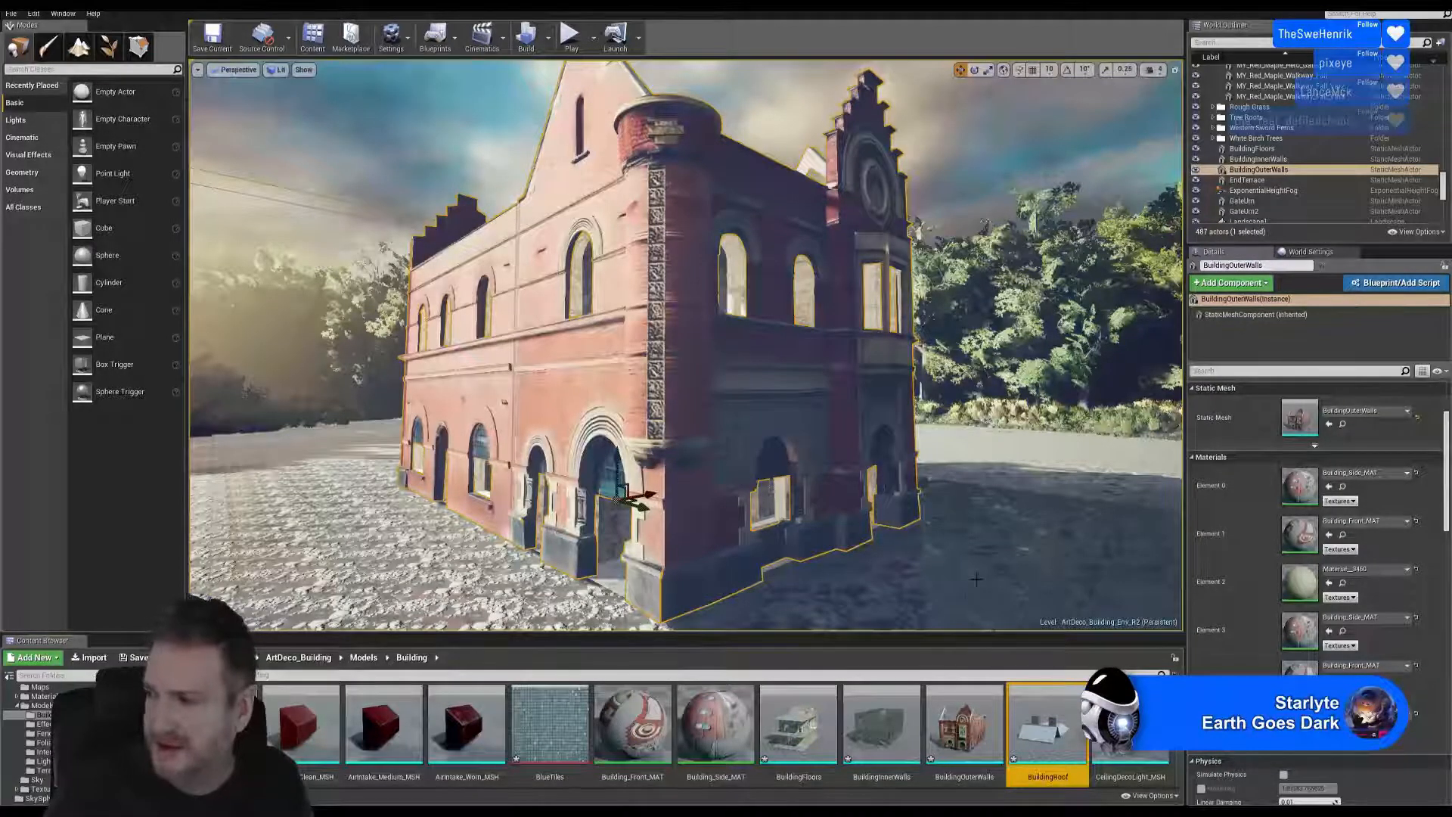
Step: Place the BuildingRoof mesh in the level and set its X, Y and Z location to 0
left_click_drag(1047, 726, 828, 511)
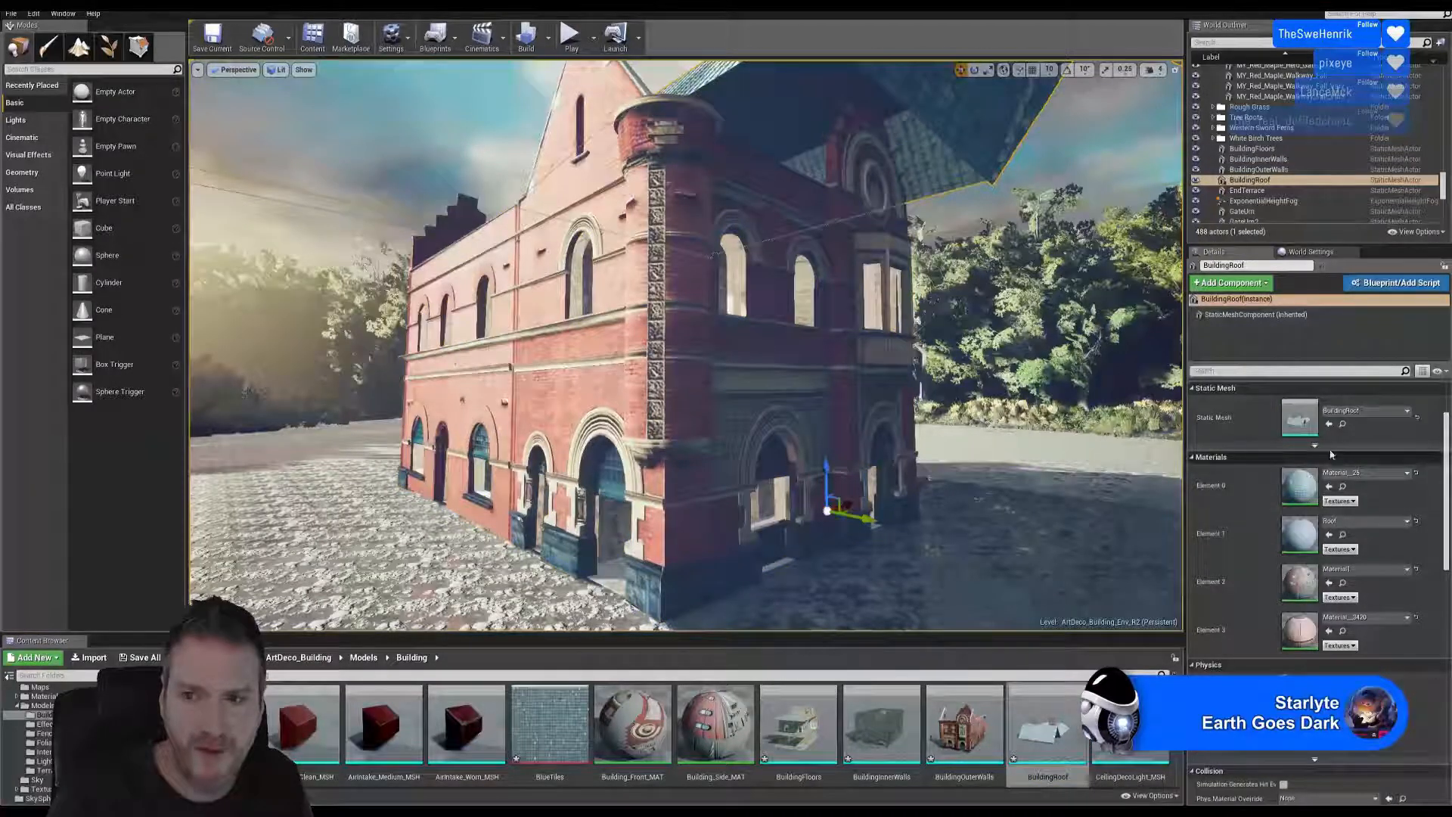
left_click(1304, 304)
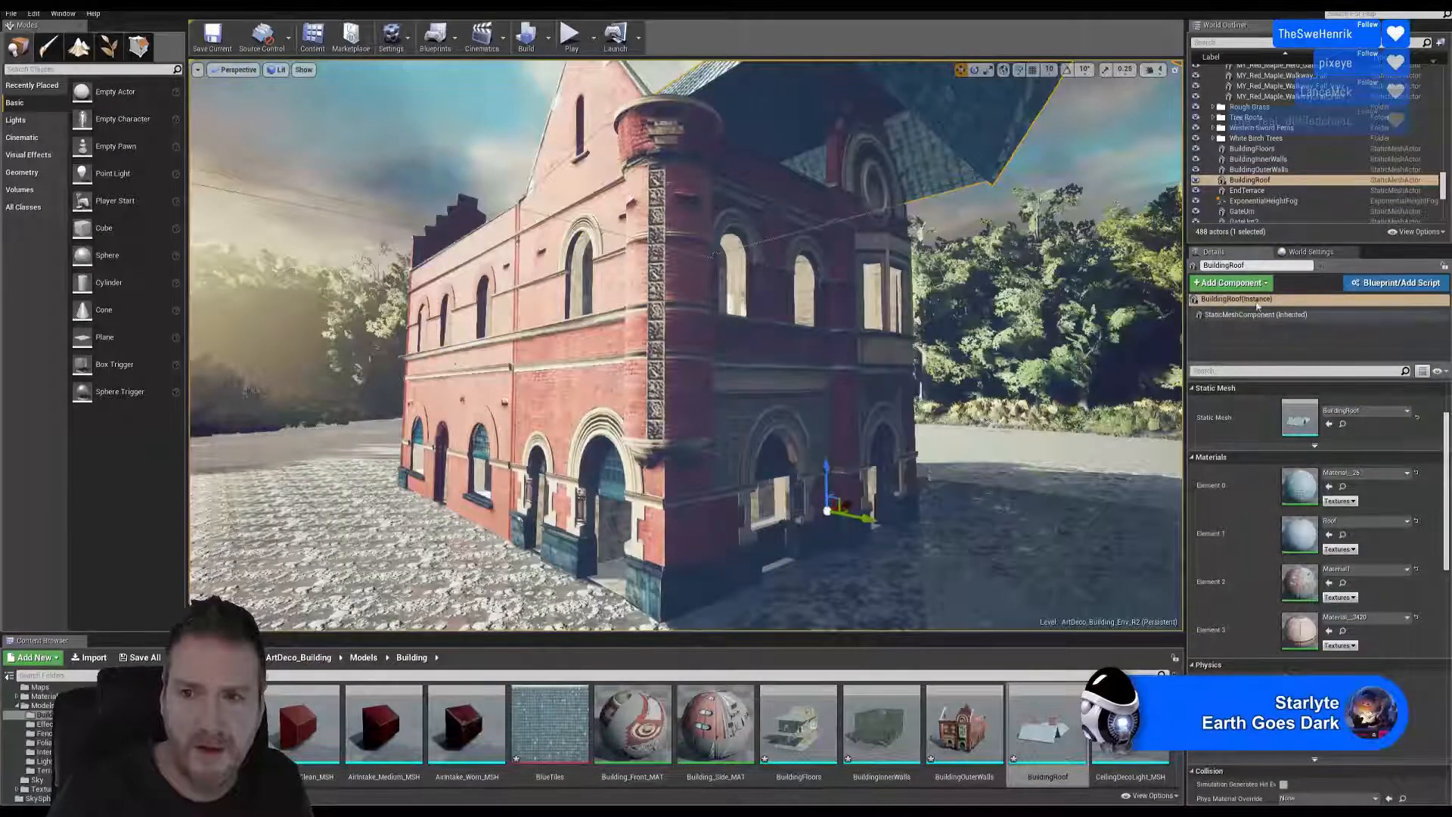
left_click_drag(1447, 436, 1446, 395)
left_click(1313, 399)
type("0")
key("Return")
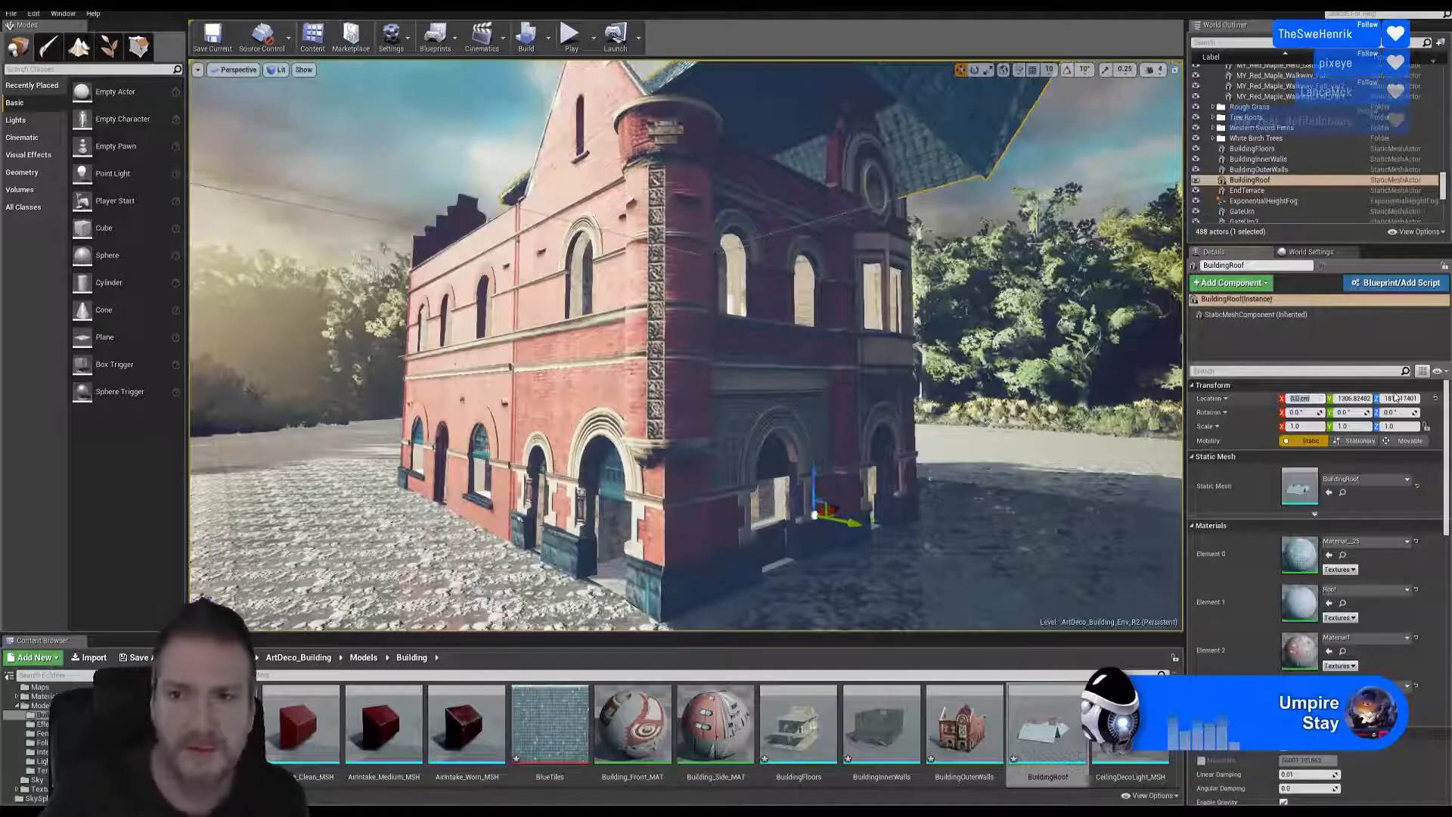
left_click(1353, 399)
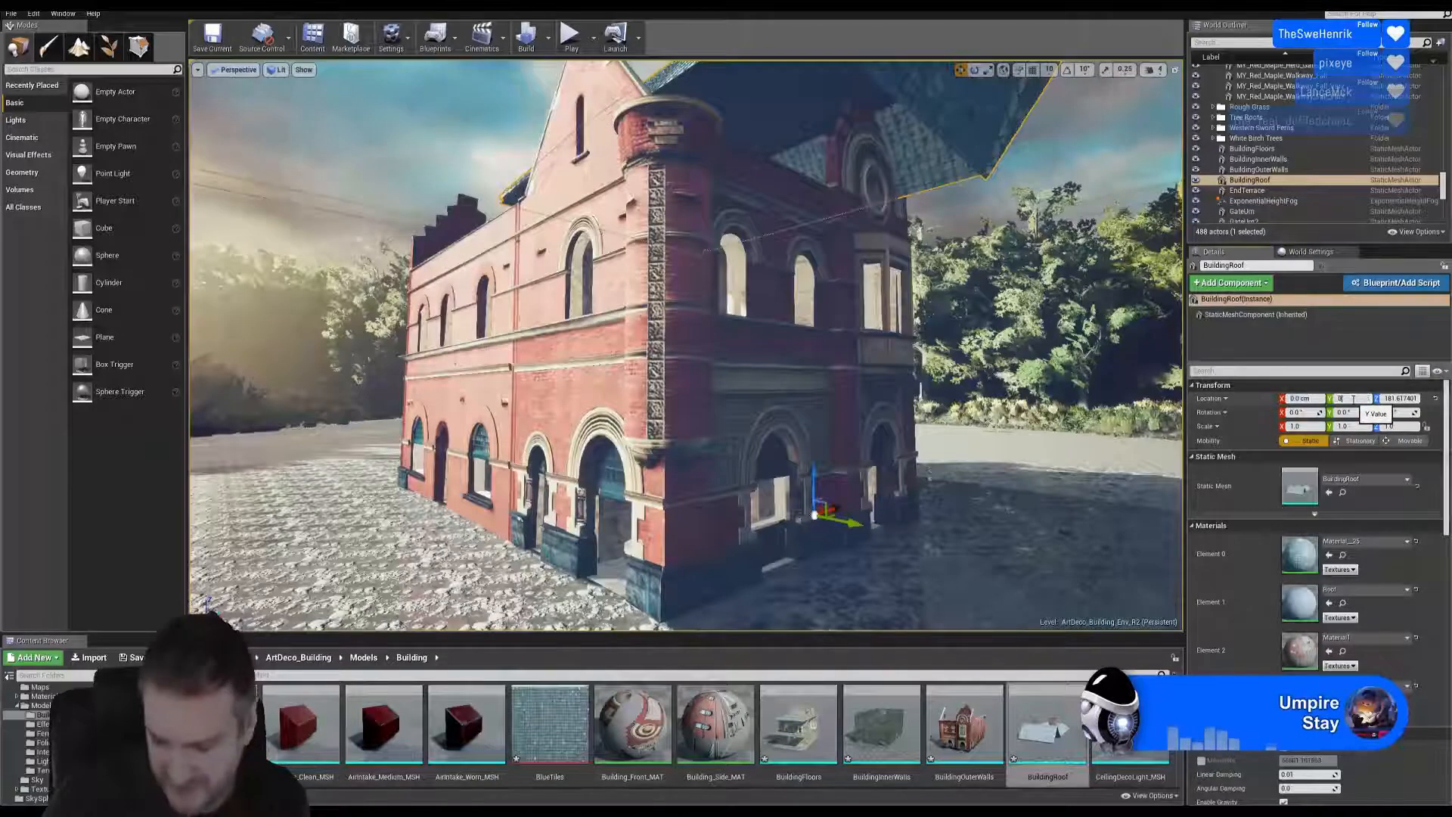
key("Return")
left_click(1403, 399)
type("0")
key("Return")
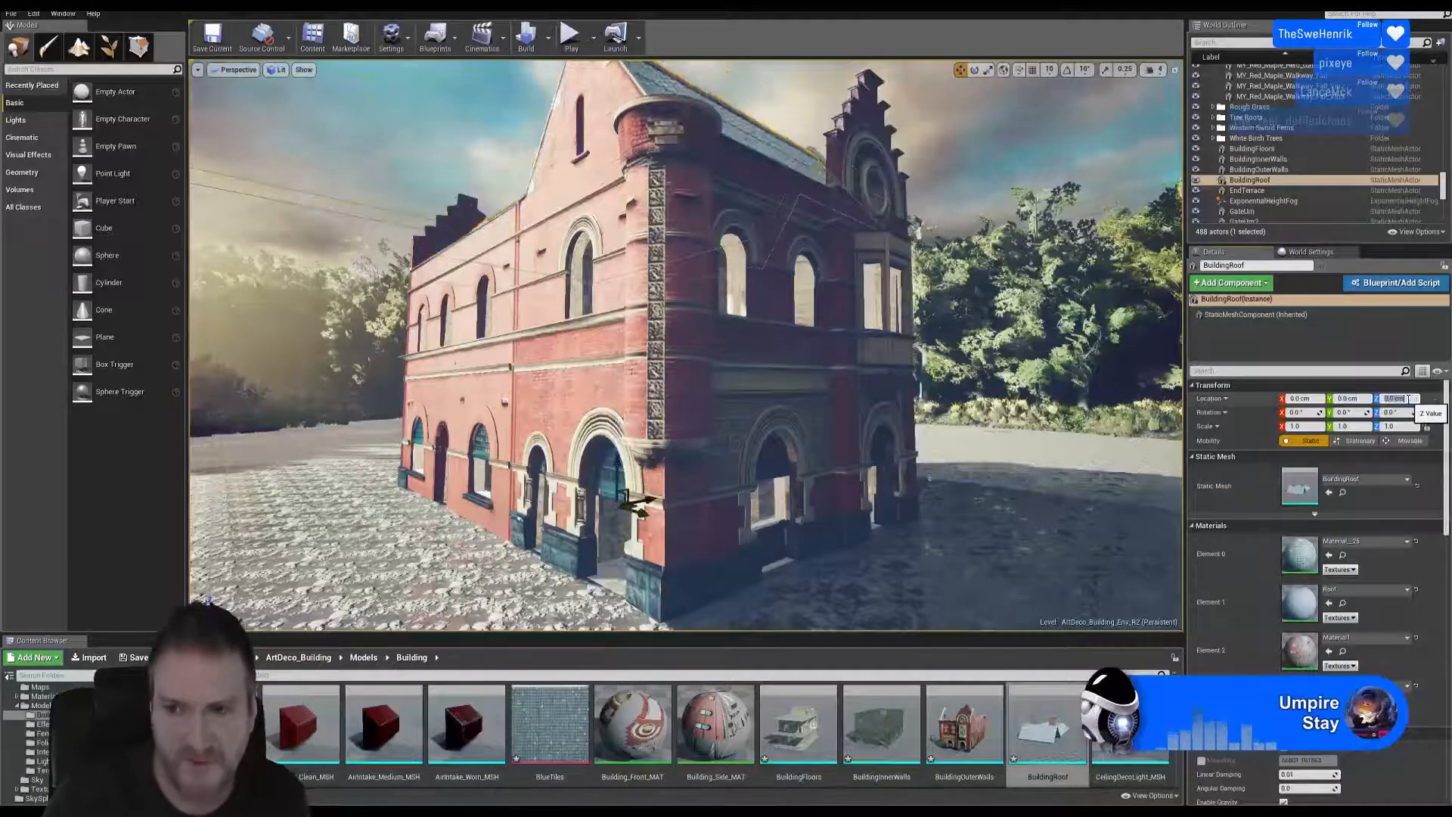
Step: Copy the Z location of BuildingOuterWalls to BuildingRoof so that both meshes share the same height offset
left_click(672, 316)
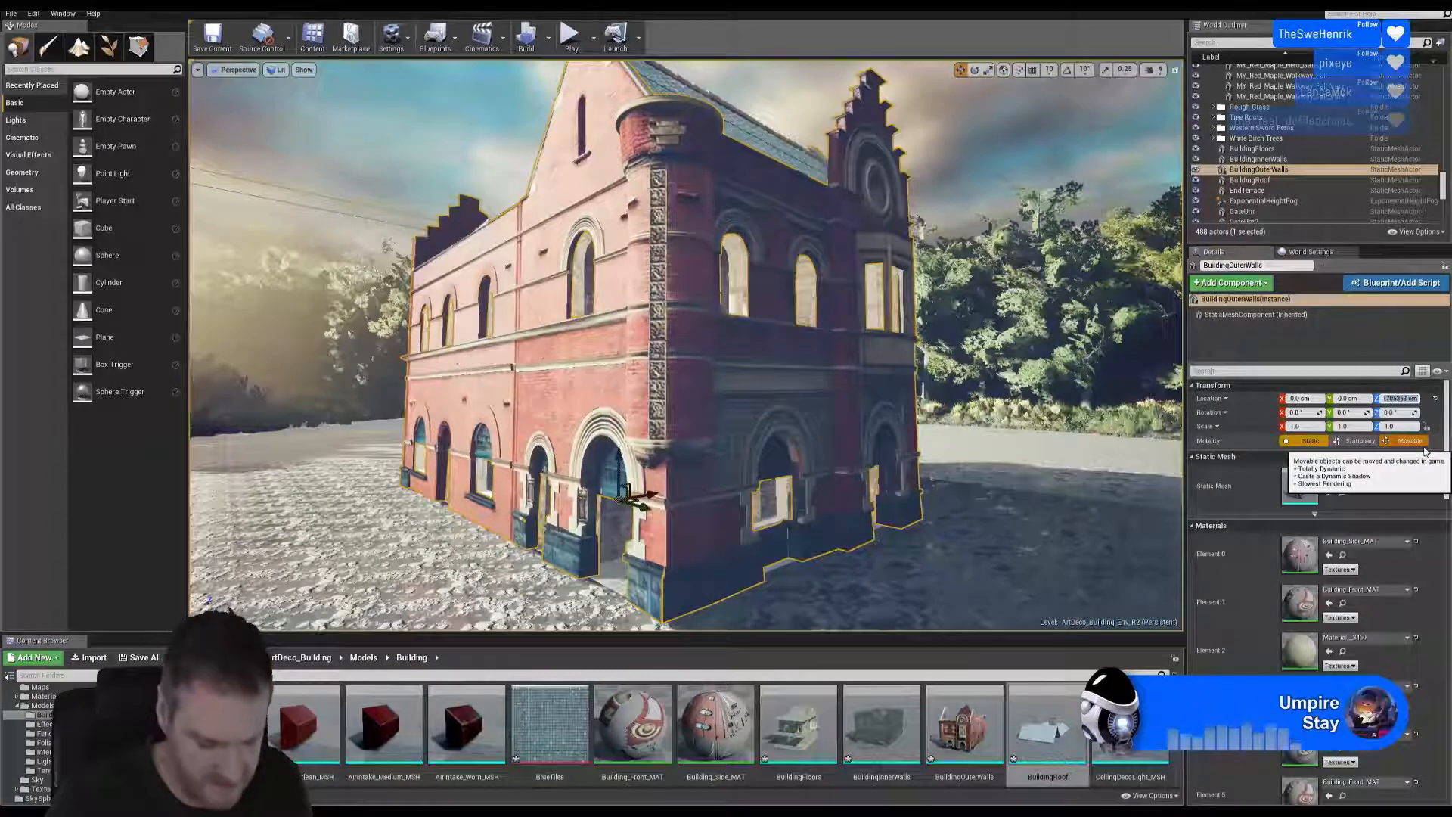
left_click(774, 143)
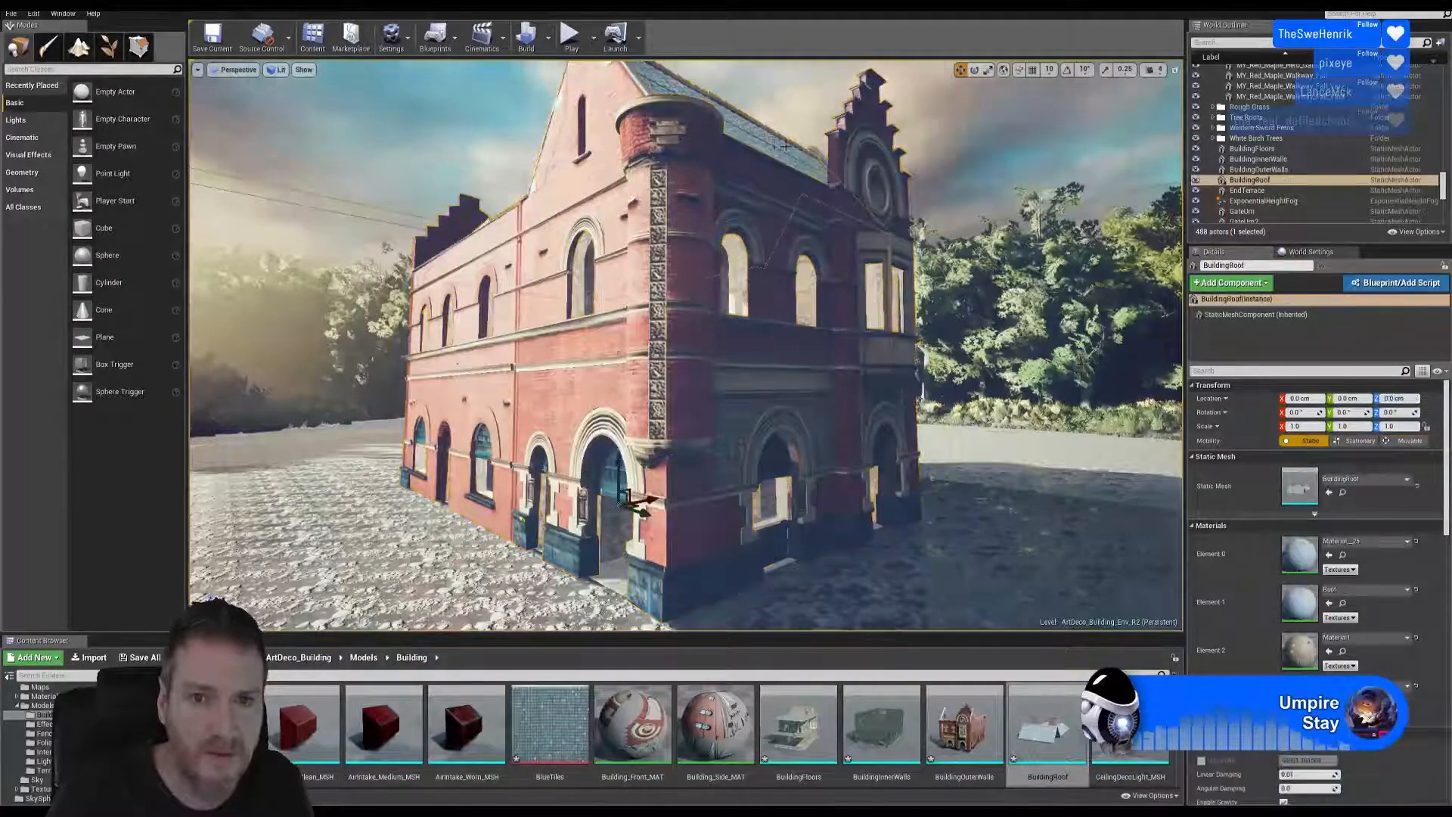
key("ctrl+v")
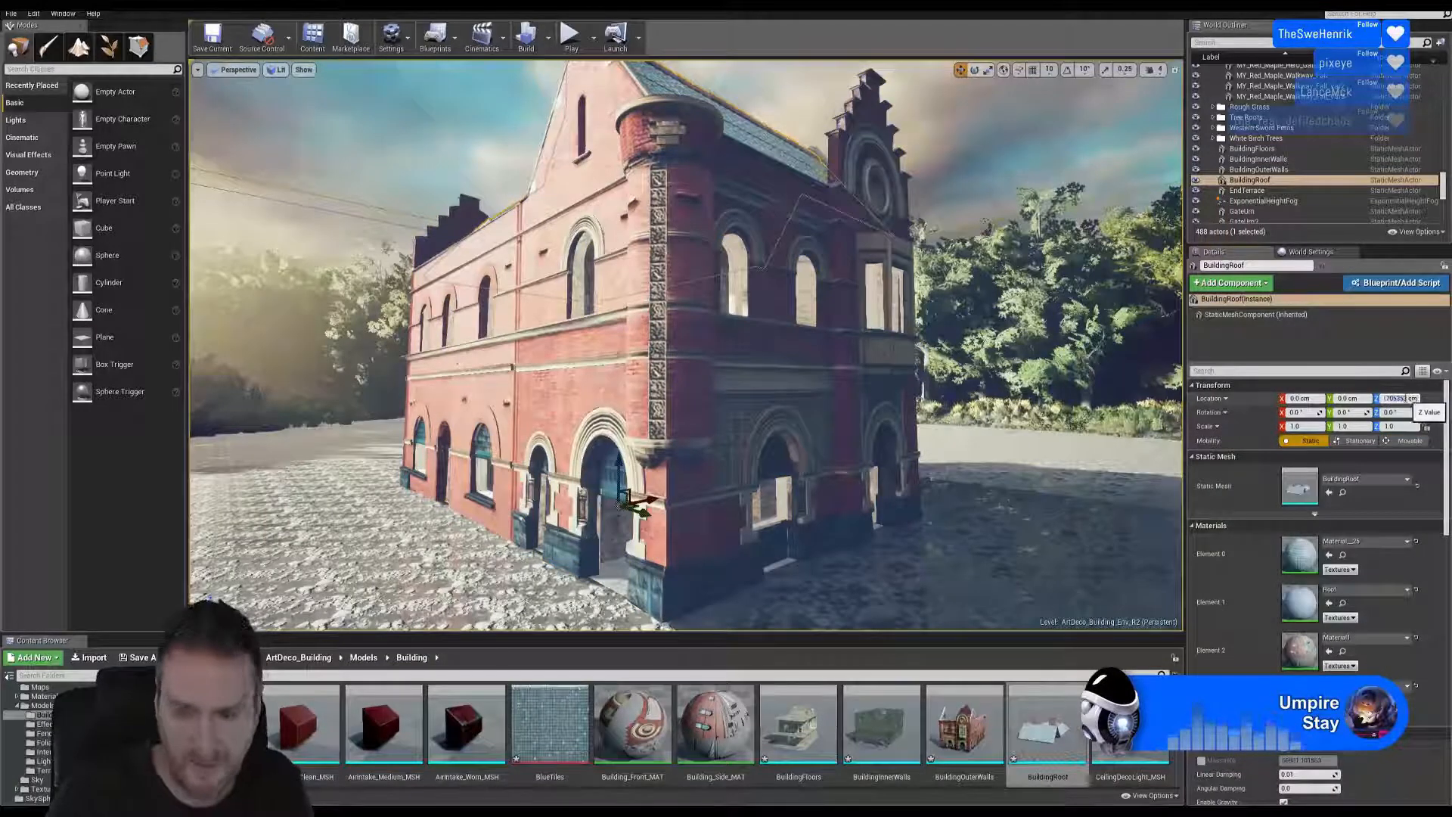
Step: Open the roof tile material Material_25 and move its Texture Sample node to the left of the material node
right_click_drag(685, 345, 929, 285)
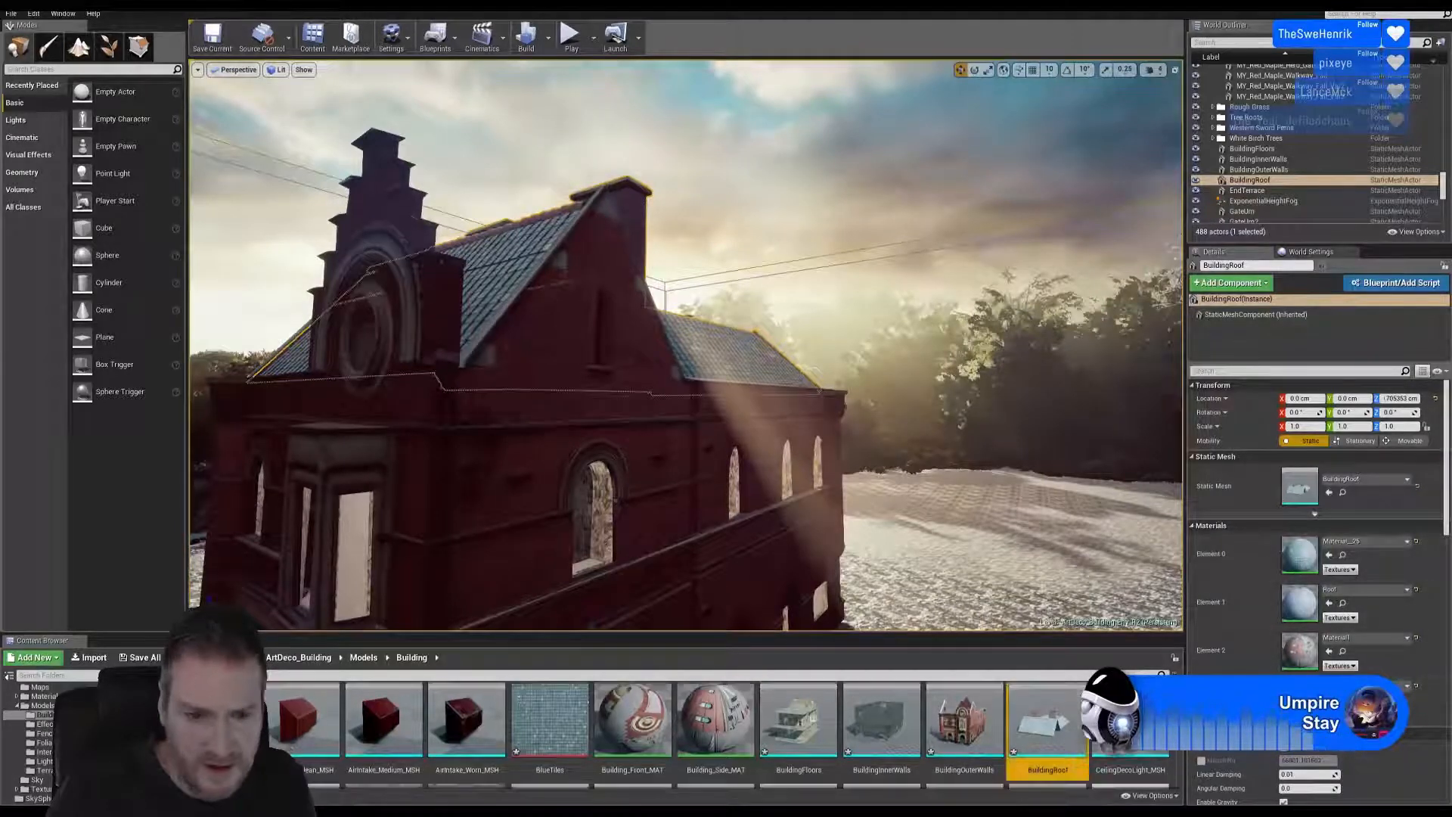
scroll(718, 733, "down", 2)
scroll(718, 734, "down", 6)
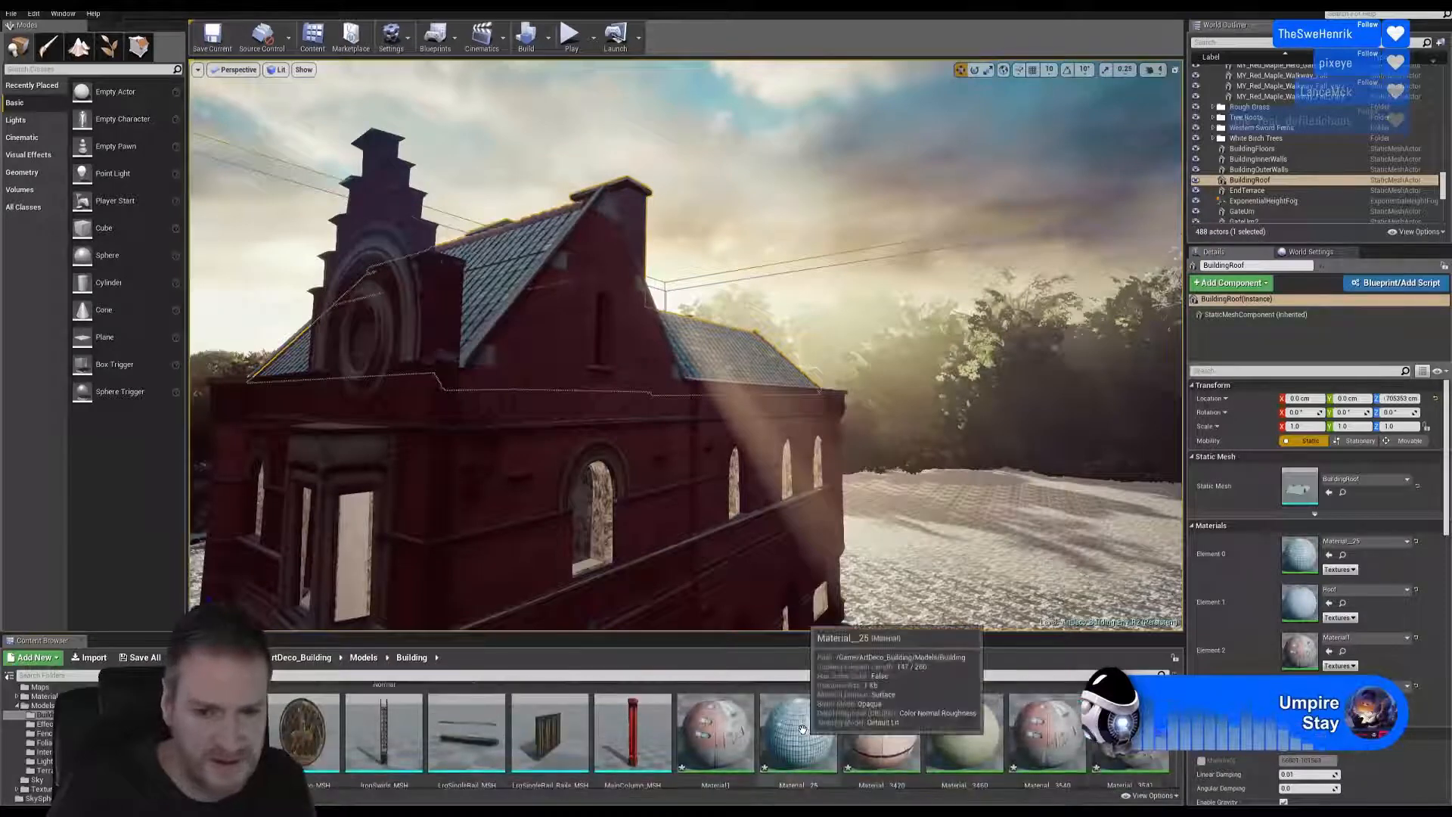
double_click(800, 731)
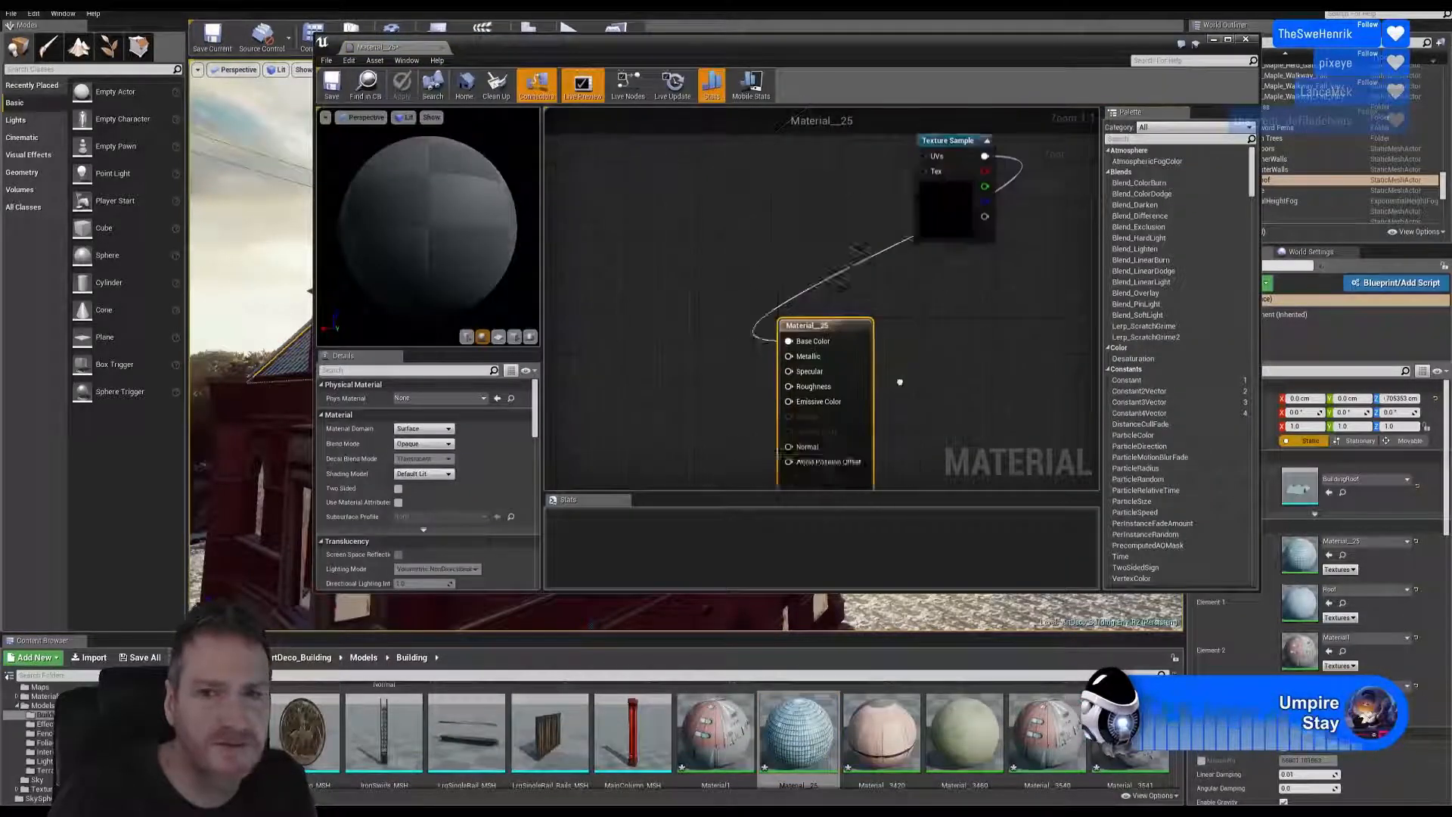
left_click_drag(945, 181, 609, 338)
right_click_drag(852, 290, 880, 144)
Step: Import BlueTiles_AO.png and BlueTiles_Normal.png from the ArtDeco Building Tiles folder
left_click(90, 657)
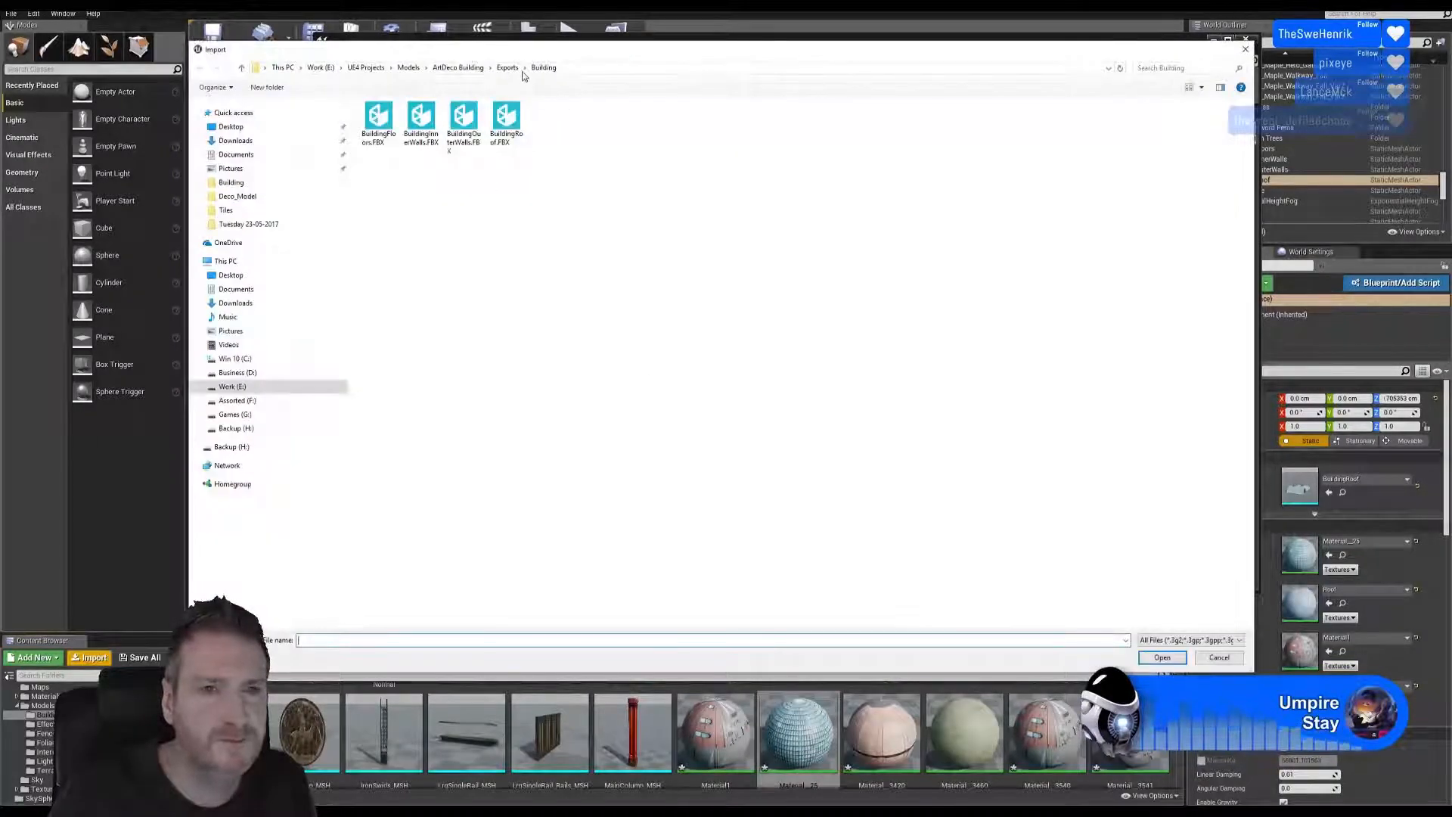
left_click(408, 67)
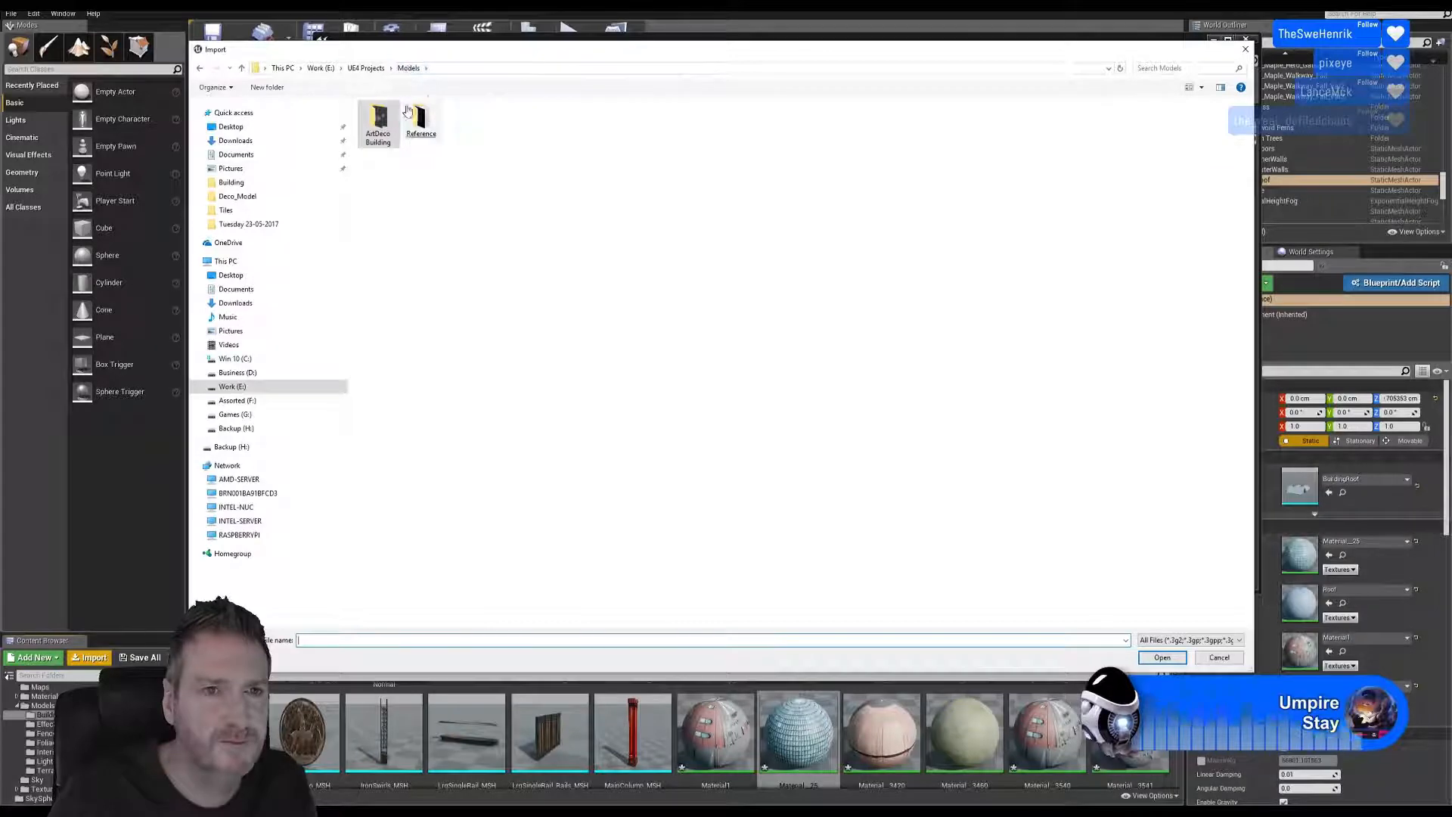
double_click(385, 125)
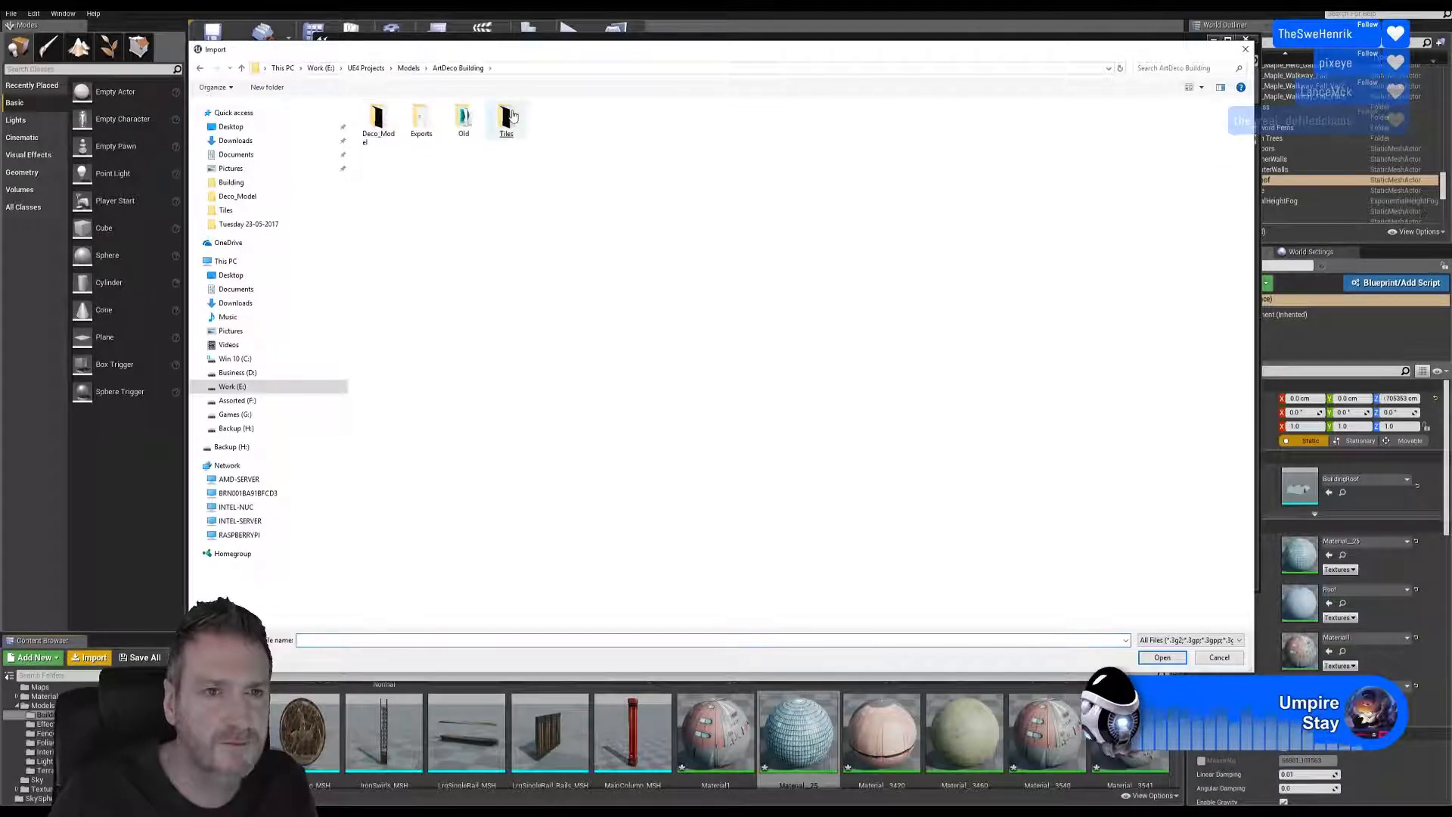
double_click(509, 121)
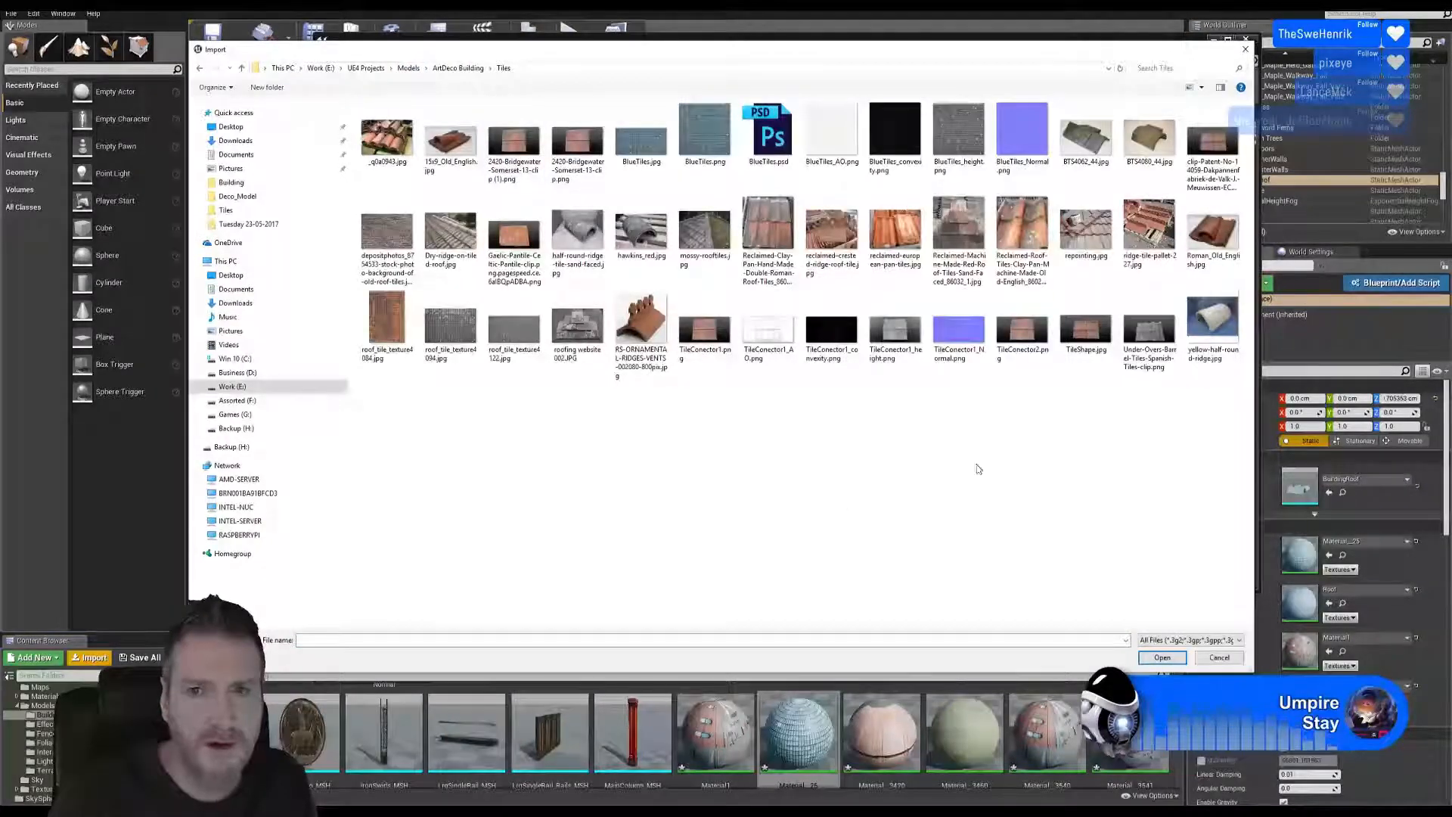
left_click(1012, 143)
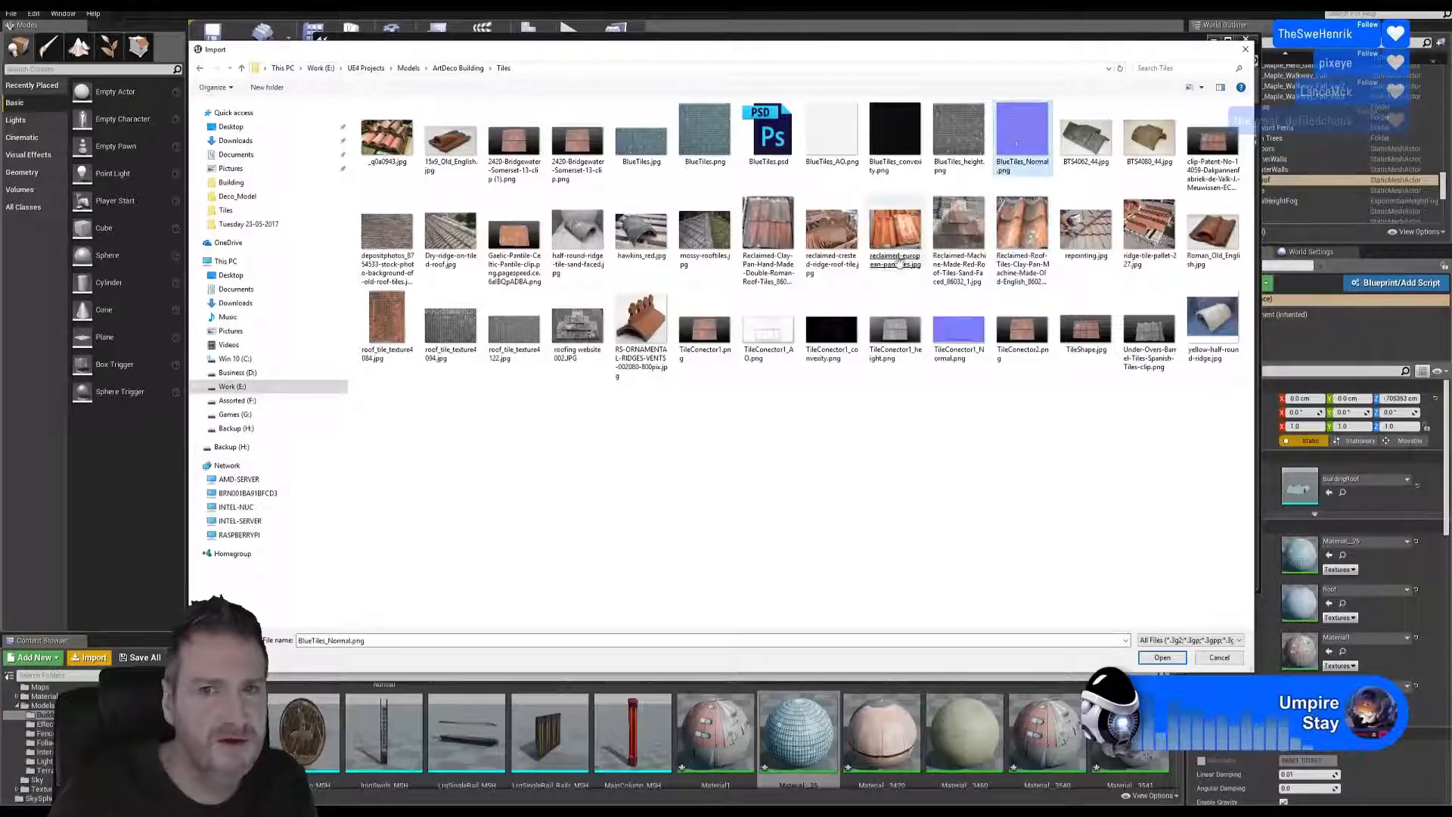
left_click(836, 146, "ctrl")
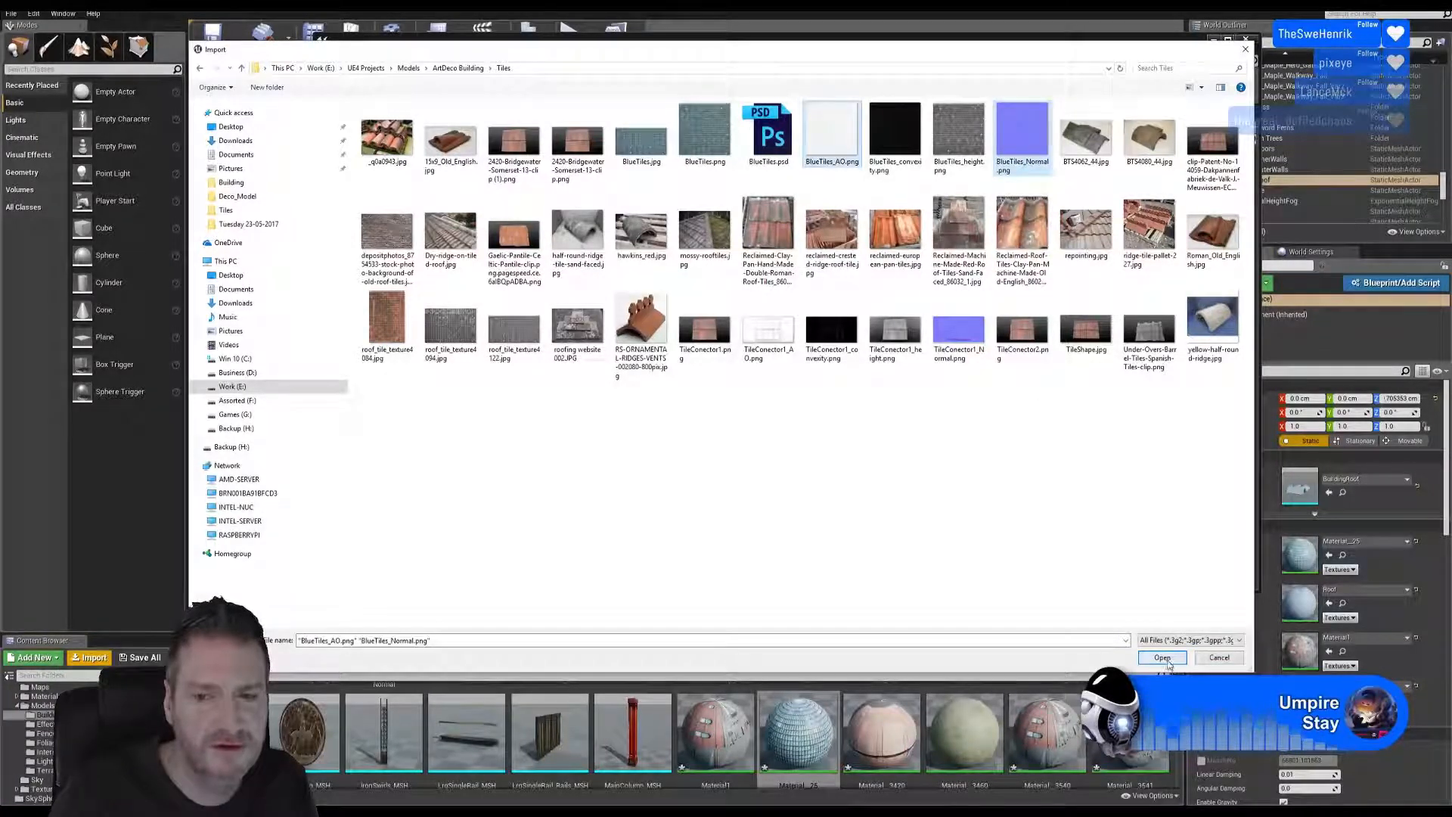
left_click(1162, 657)
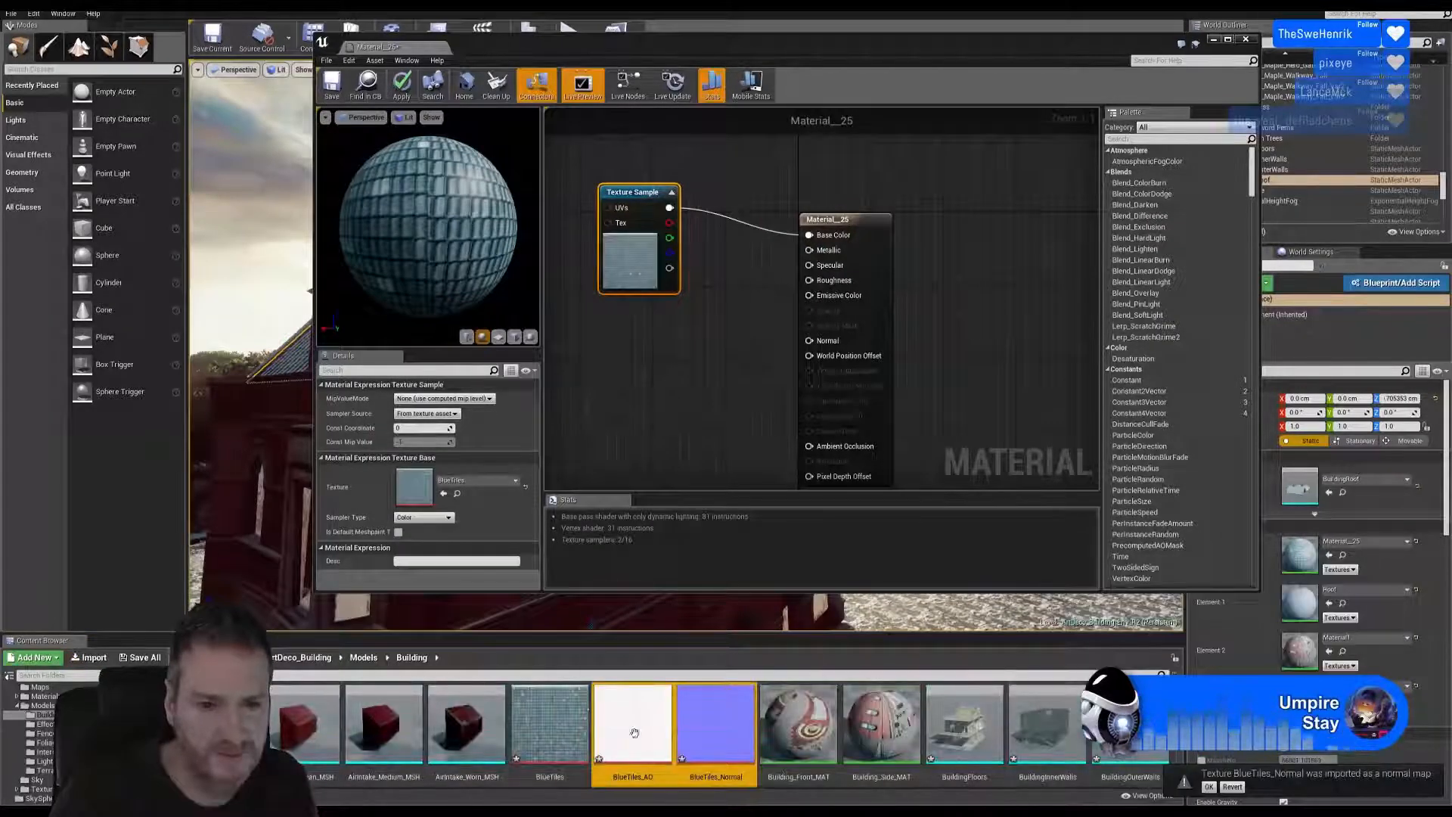
Step: Add the BlueTiles_AO and BlueTiles_Normal textures to the Material_25 graph, stacking normal above AO below the base colour sample
left_click_drag(634, 435, 659, 435)
right_click_drag(757, 379, 816, 265)
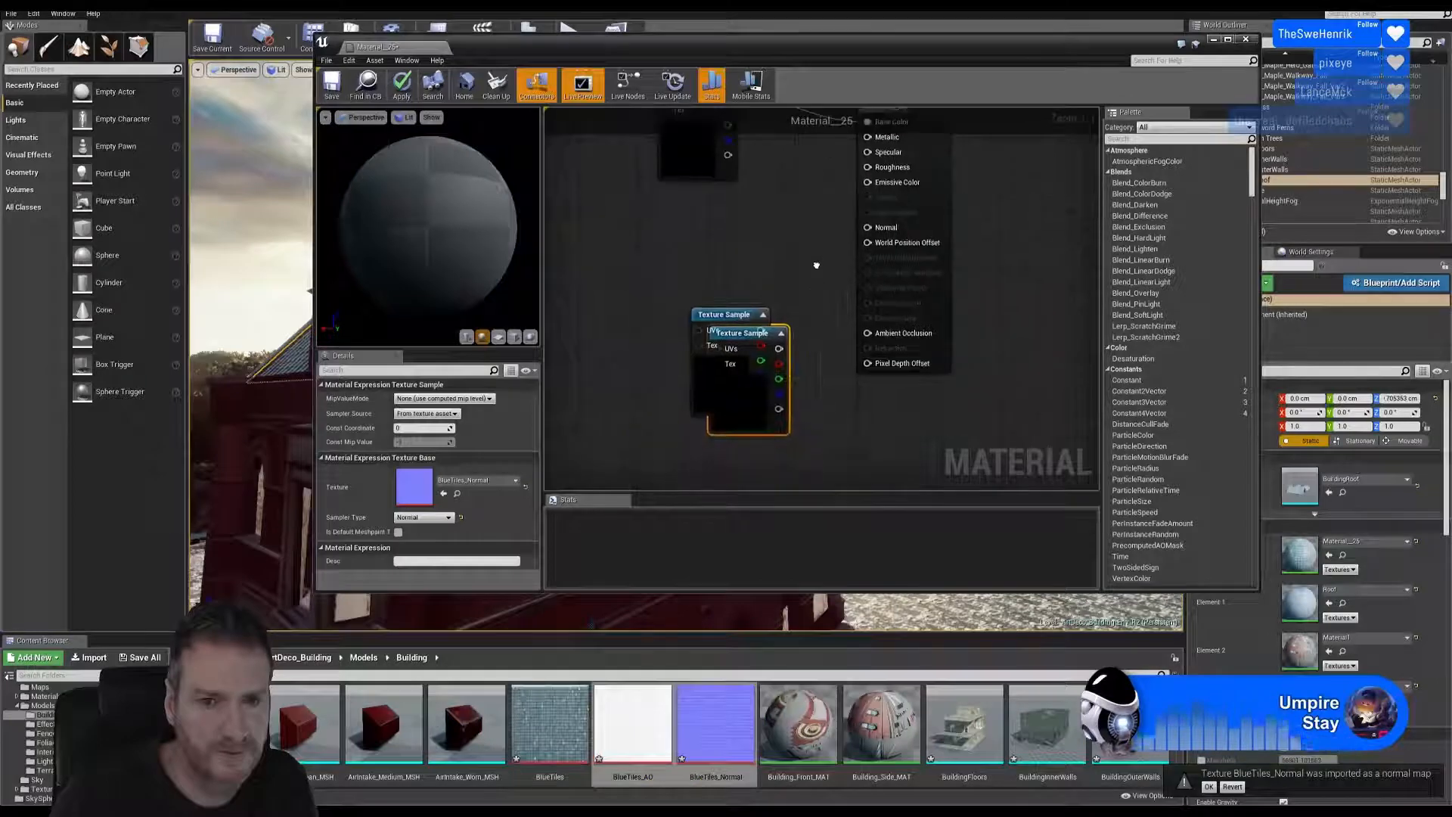
left_click_drag(729, 318, 640, 315)
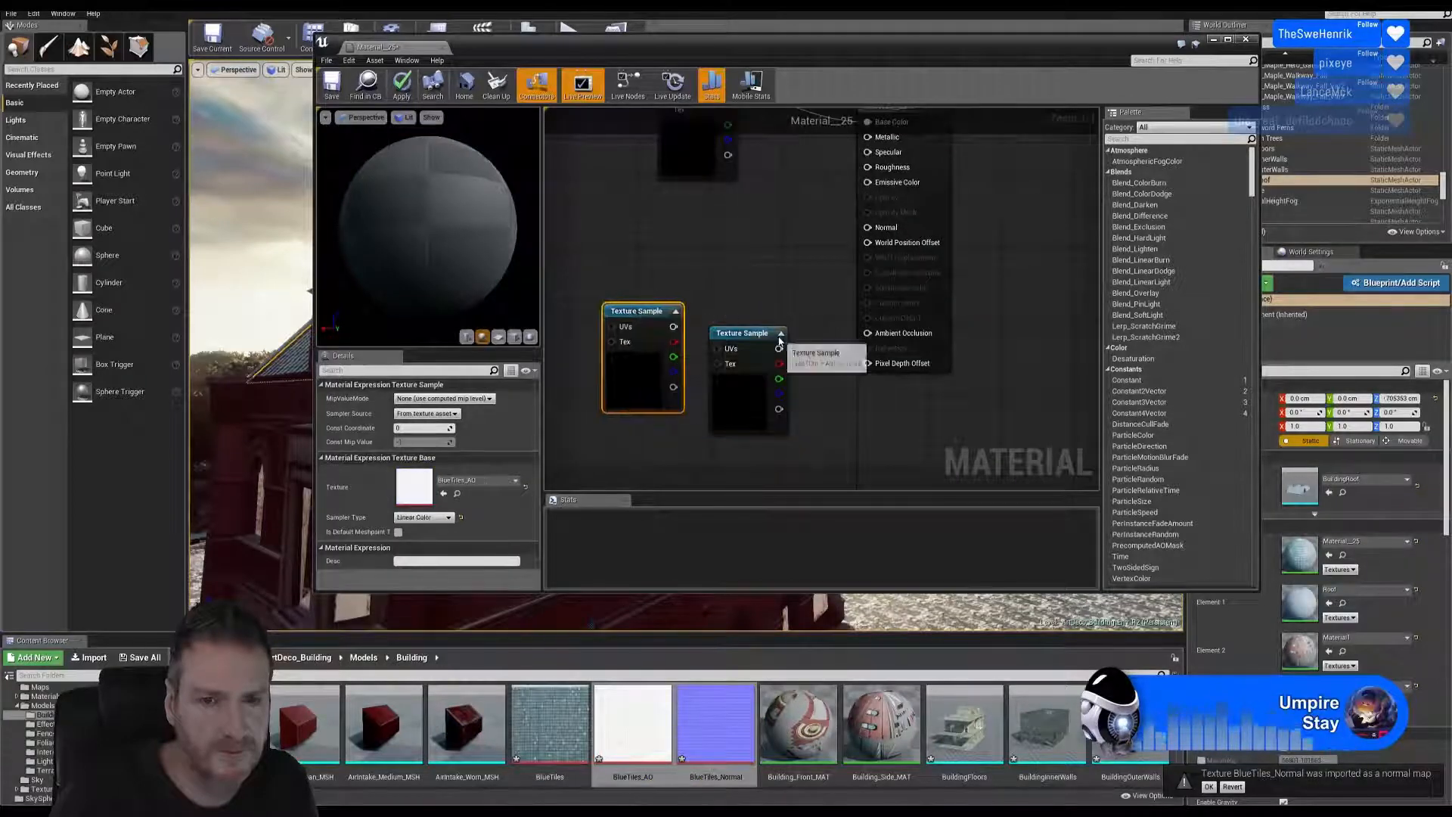
right_click_drag(754, 268, 734, 279)
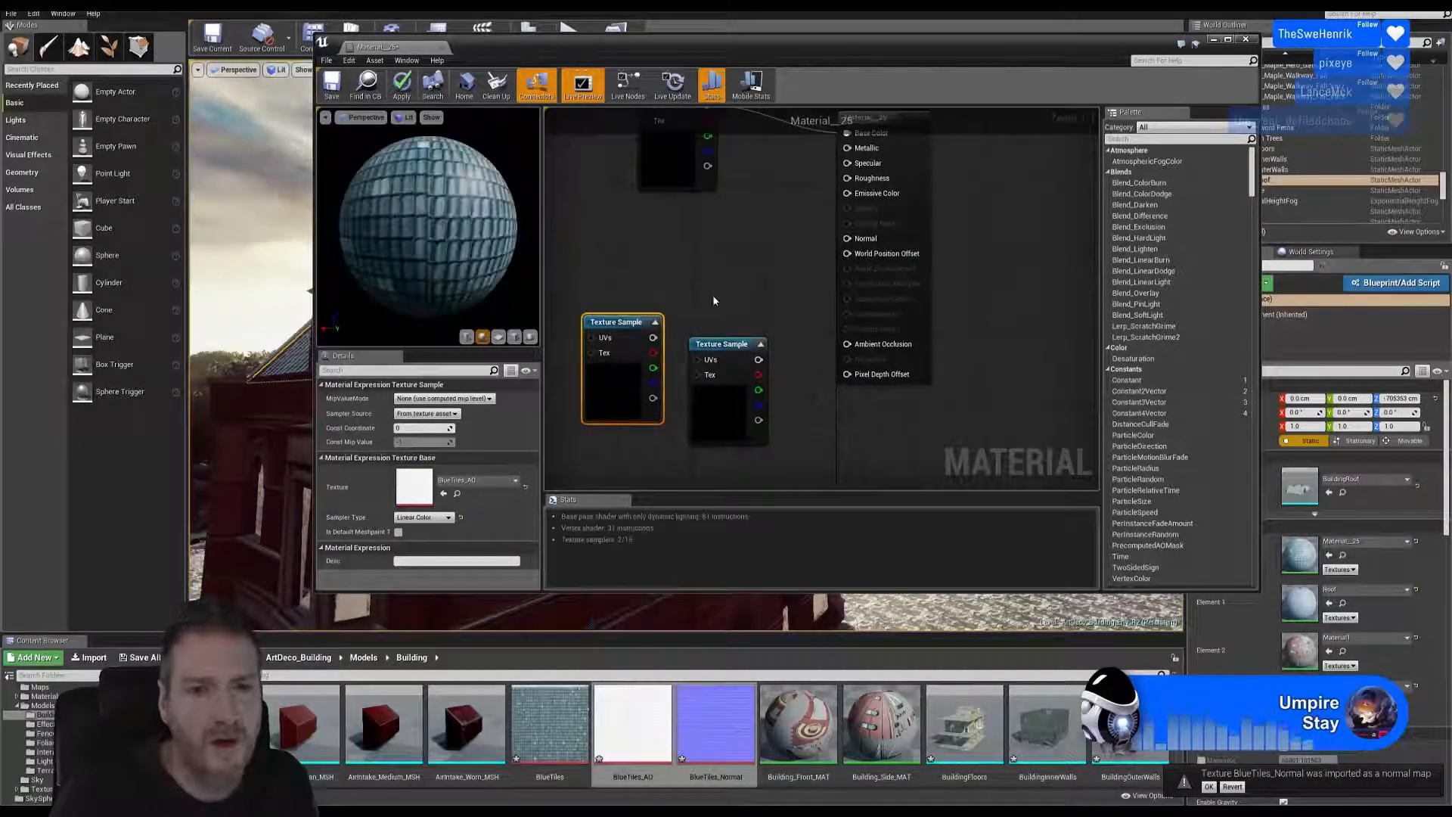
left_click_drag(703, 352, 653, 228)
left_click_drag(614, 324, 668, 352)
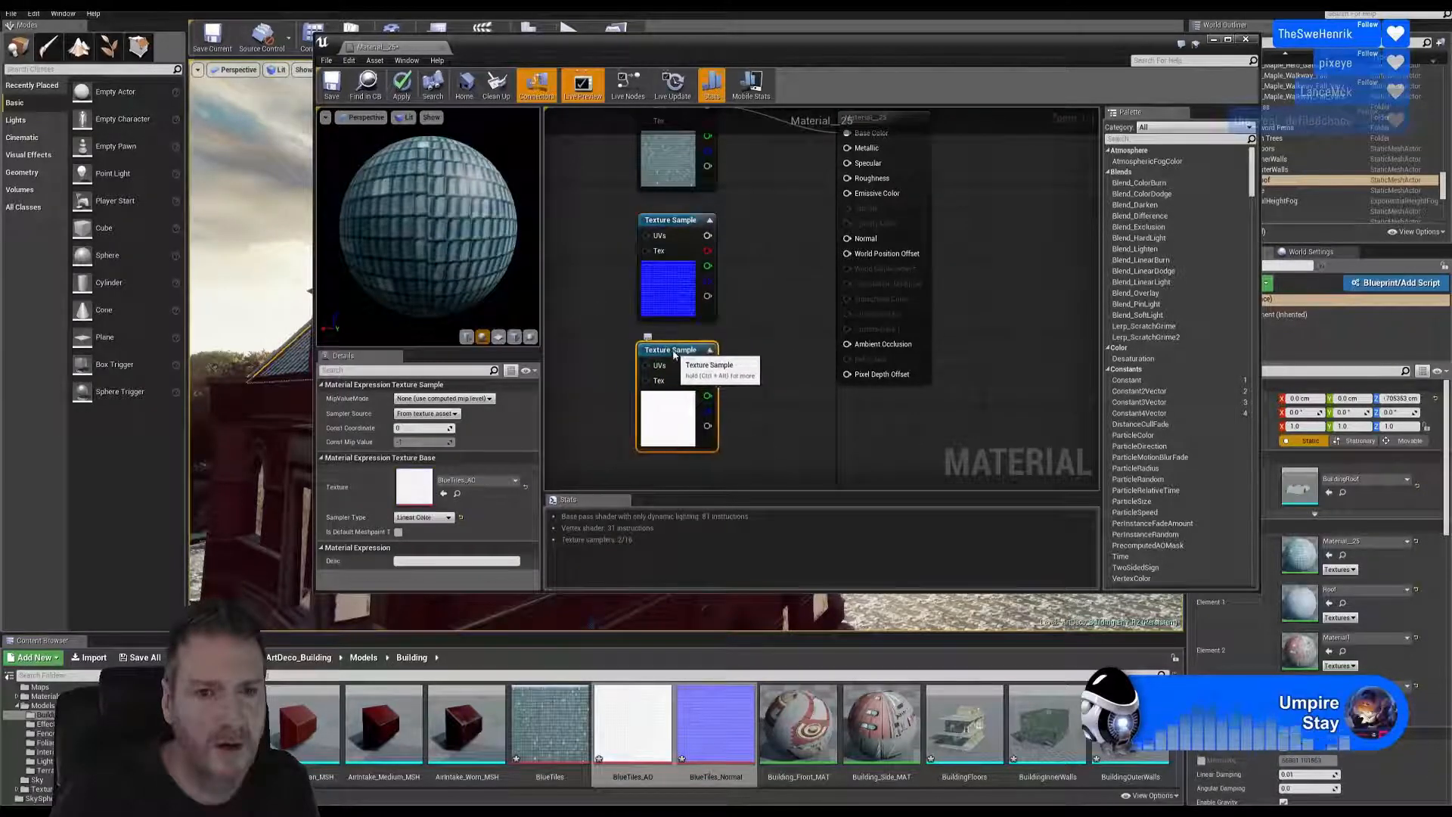
Step: Connect the normal texture to Normal and the AO texture to Ambient Occlusion, and save and close Material_25
right_click_drag(768, 250, 744, 288)
left_click_drag(683, 273, 823, 277)
left_click_drag(683, 403, 823, 382)
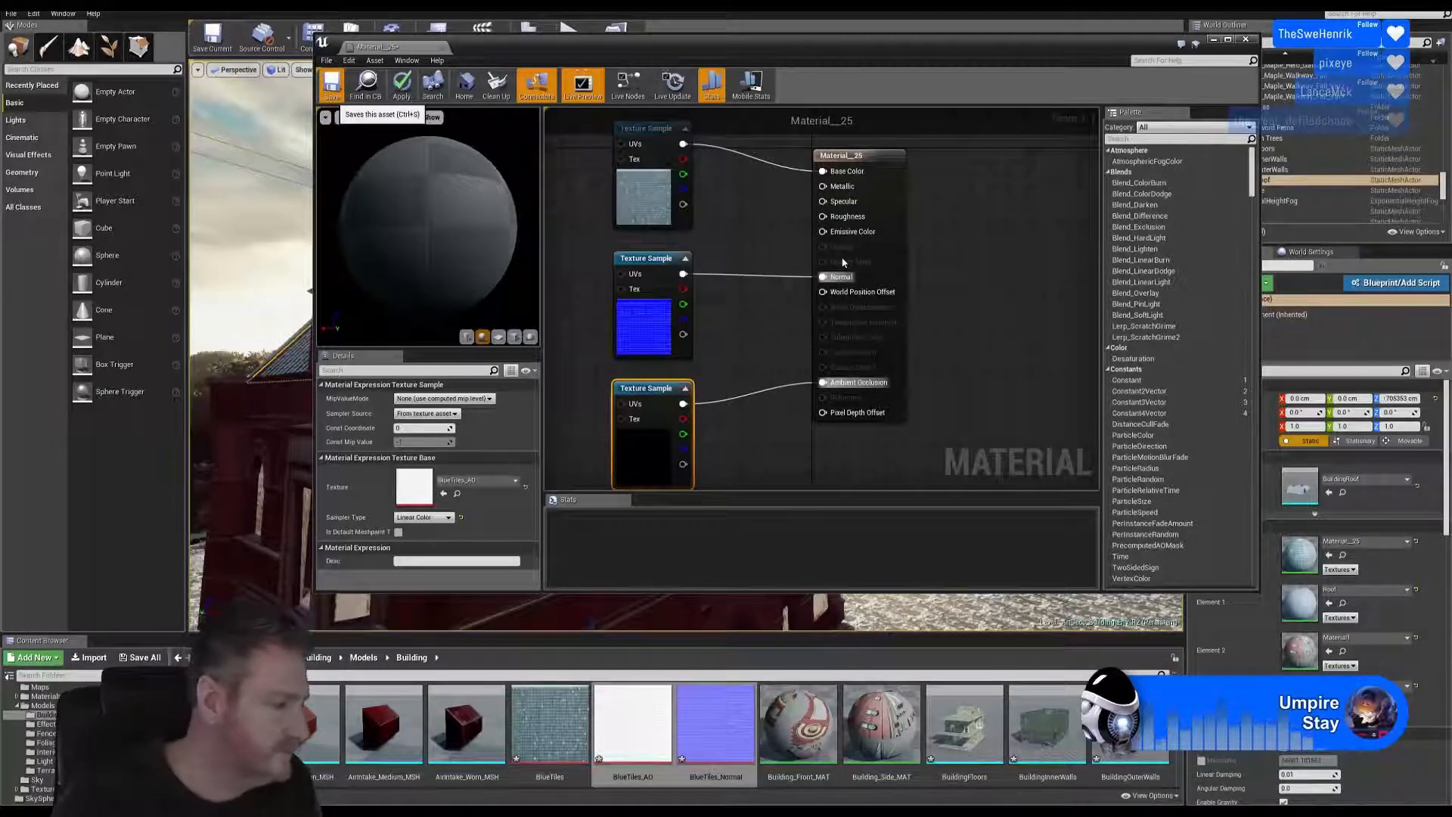
key("ctrl+s")
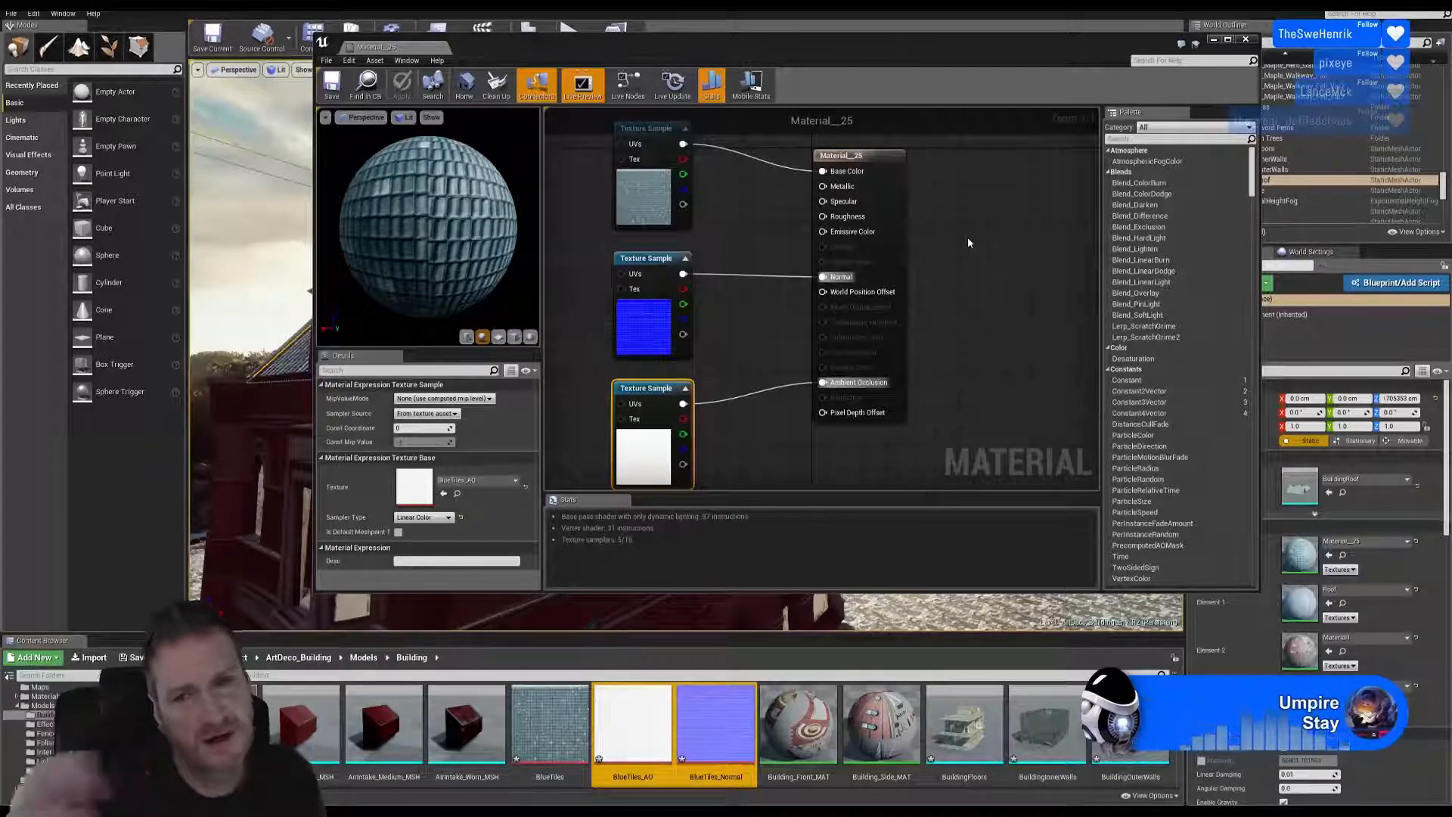
left_click(1246, 39)
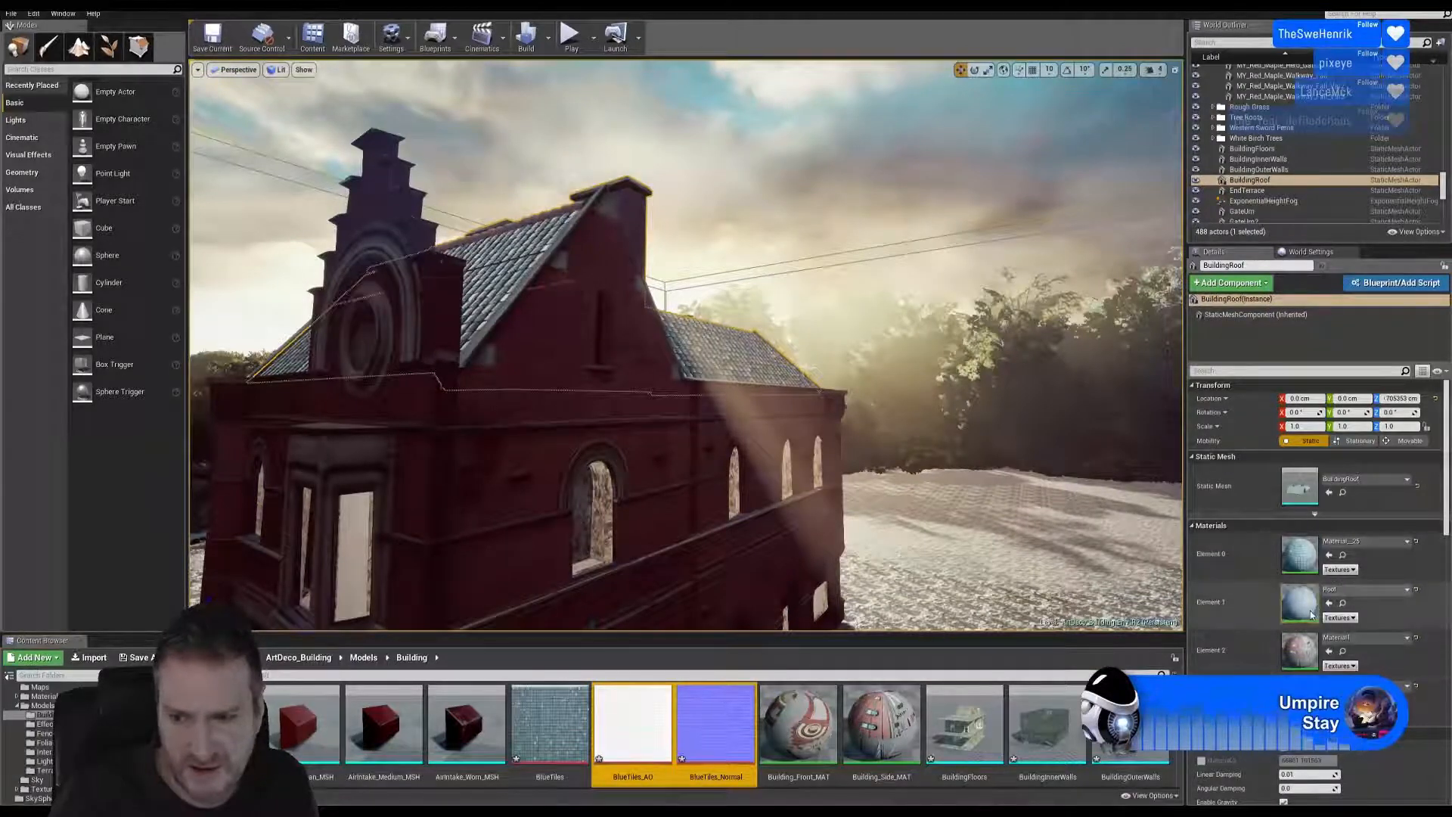
right_click_drag(853, 358, 788, 347)
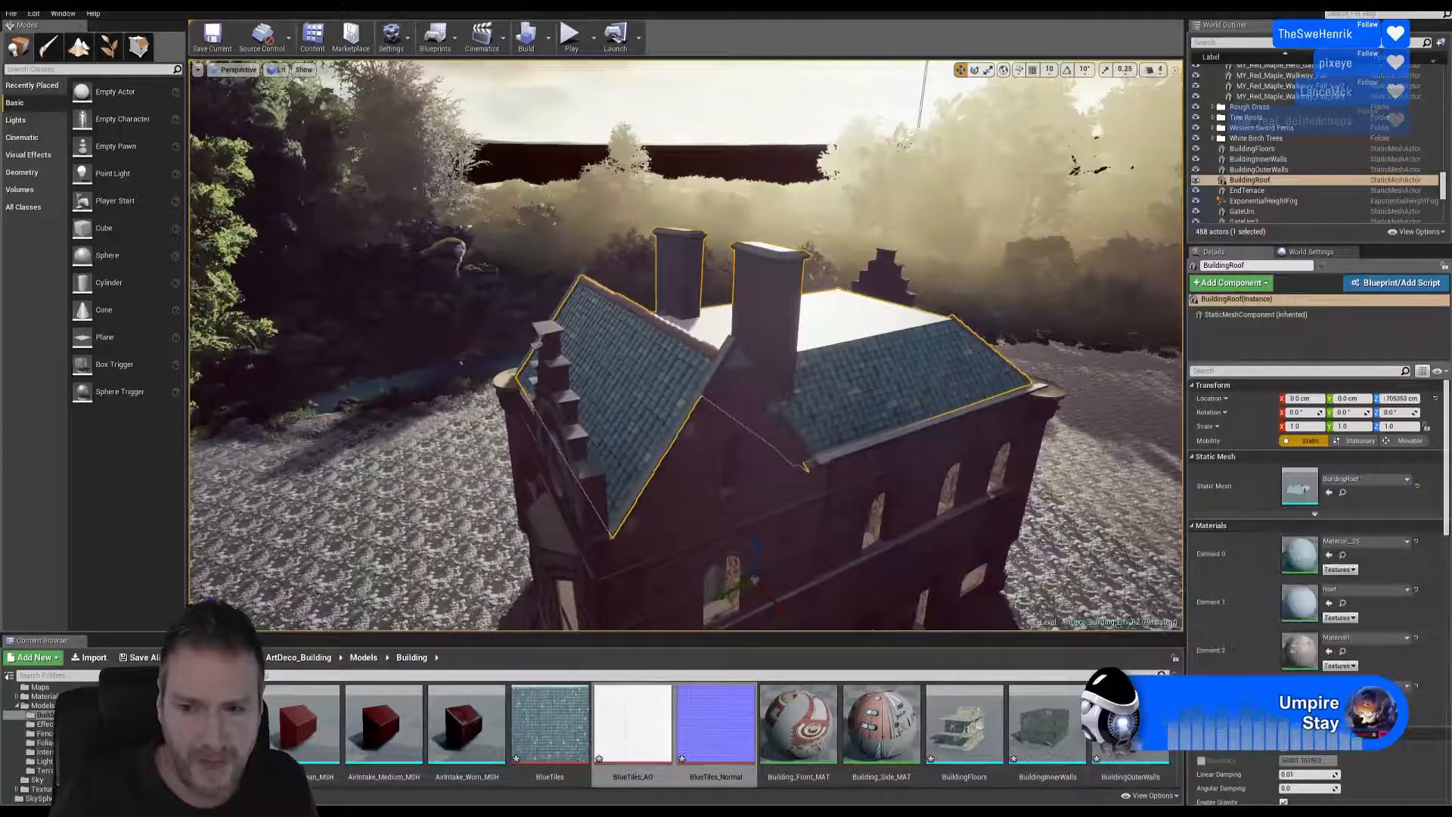
Step: Find Material__25 among the Building assets, open it to check that it is the tile material, and close it
scroll(749, 734, "down", 5)
scroll(748, 733, "down", 5)
scroll(719, 734, "down", 5)
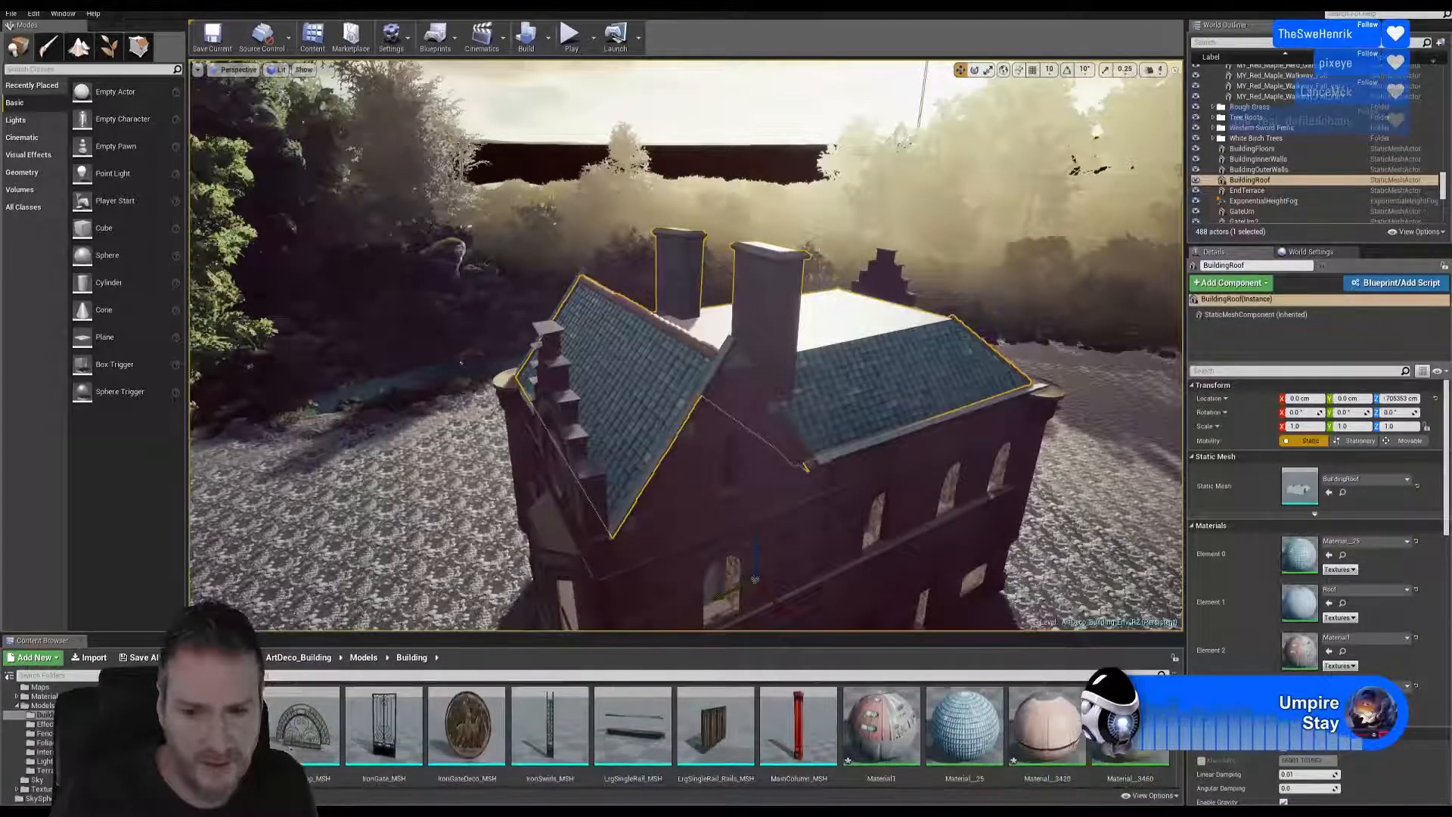
scroll(719, 733, "down", 1)
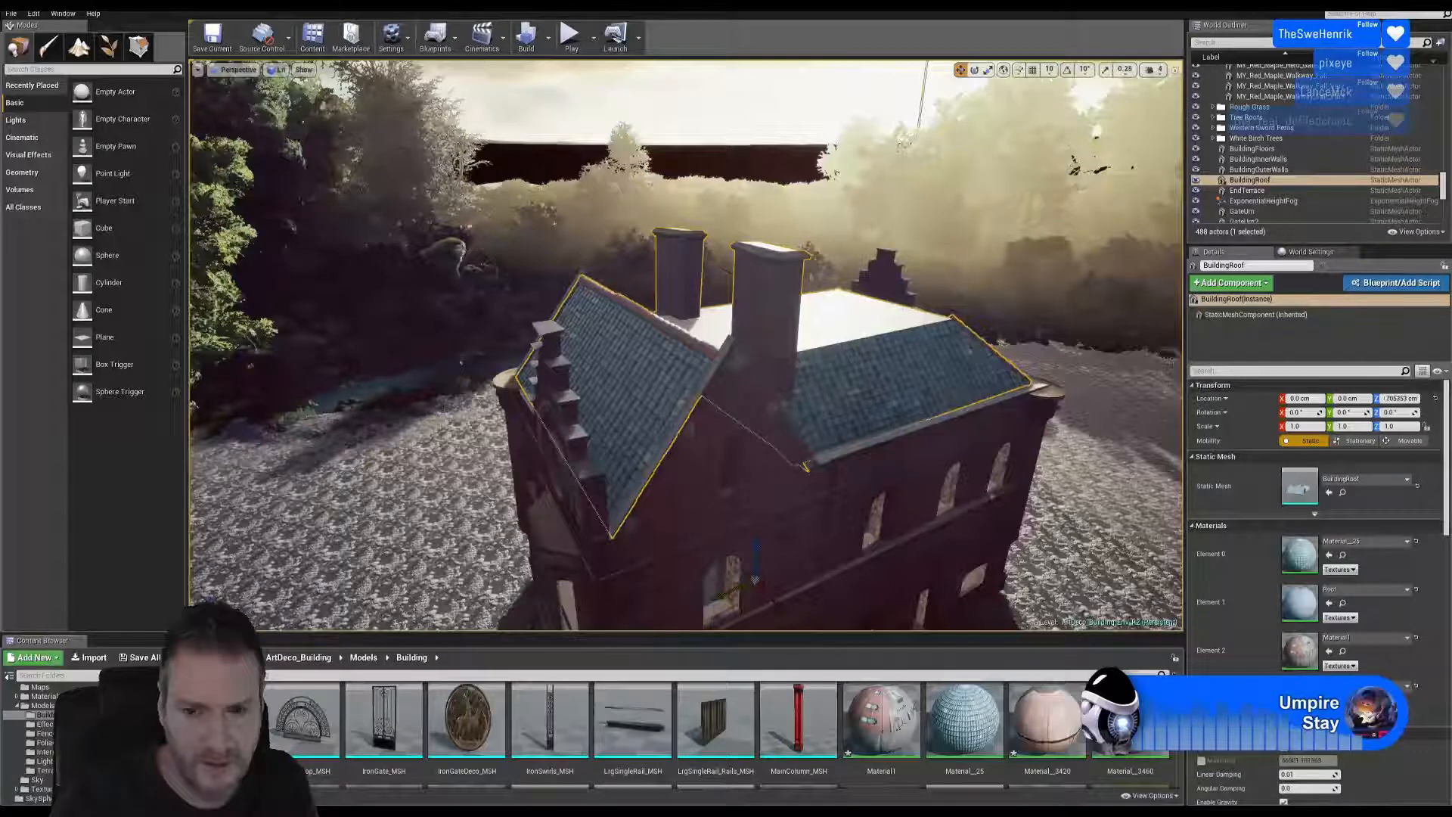
scroll(1127, 719, "up", 5)
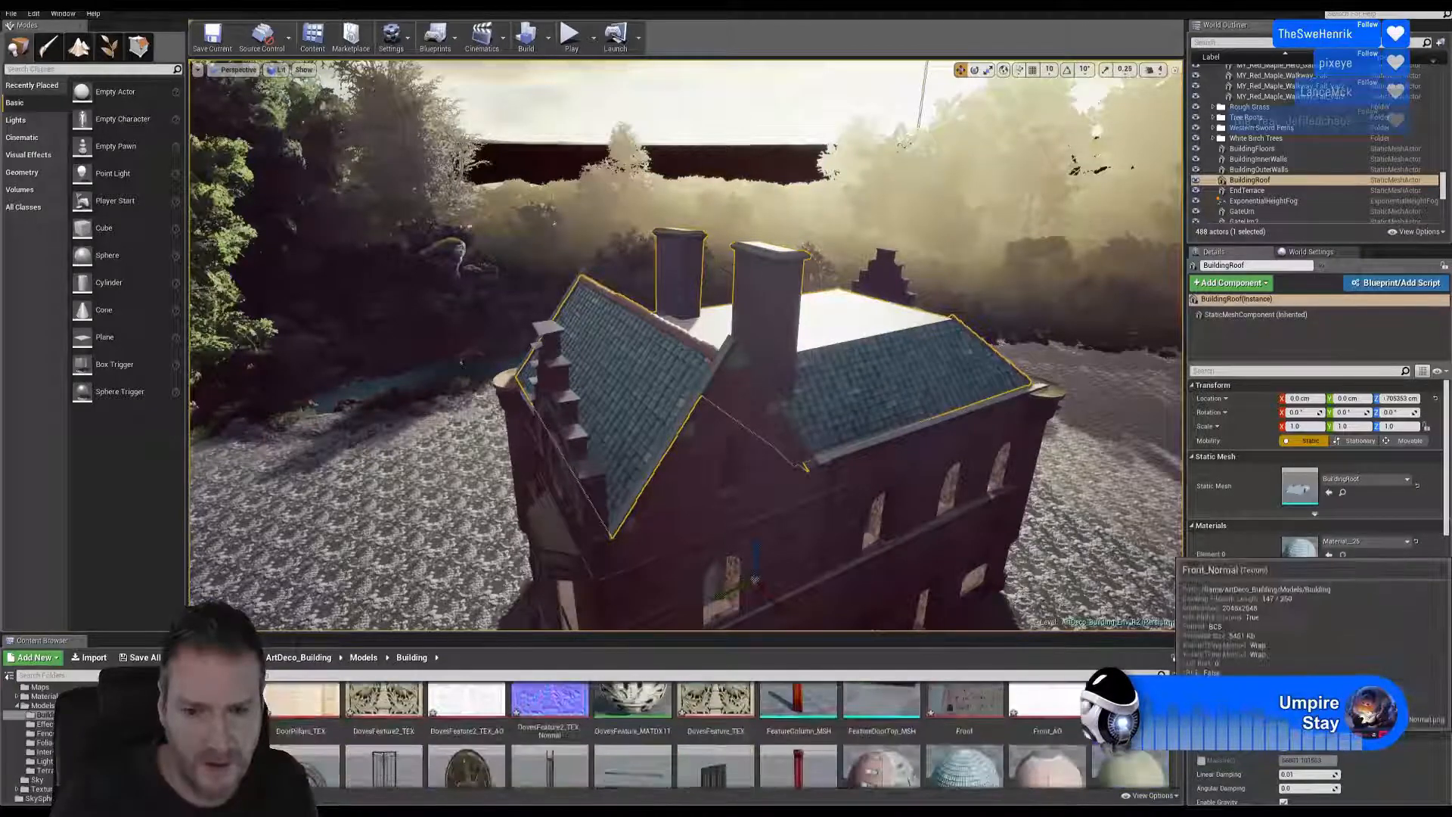
scroll(1127, 718, "down", 5)
double_click(971, 724)
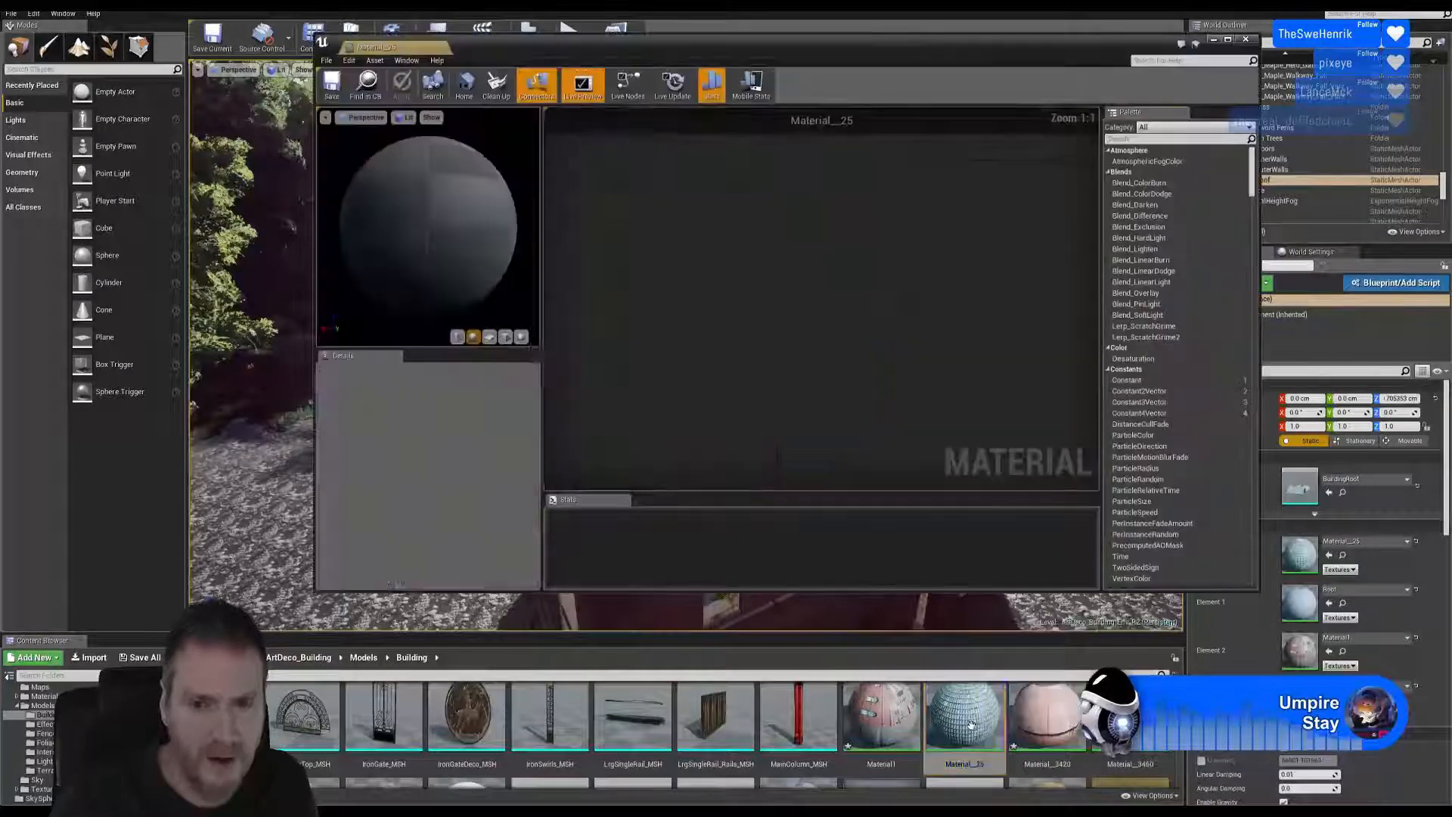
left_click(1248, 40)
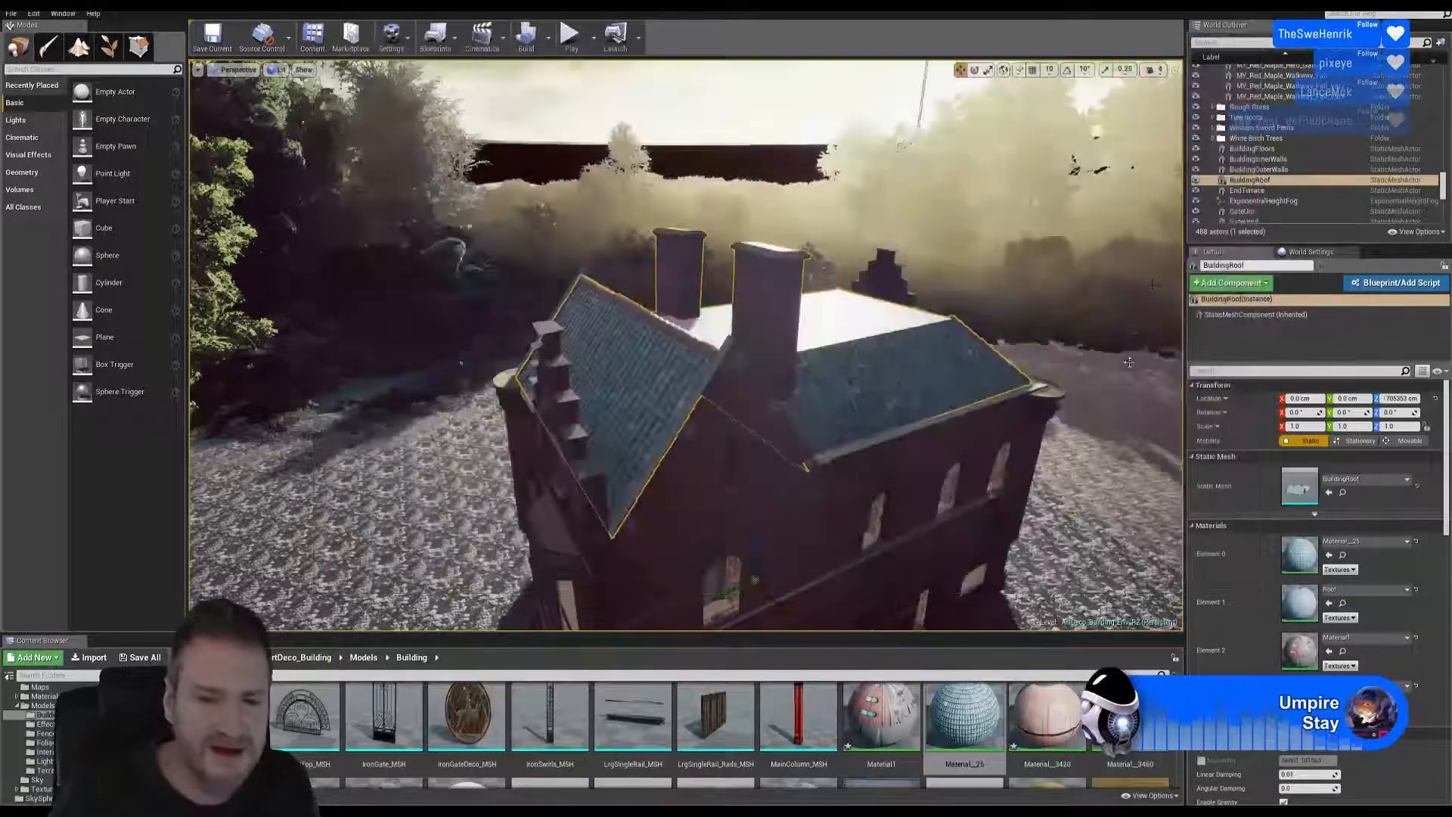
Step: Rename the Material__25 asset to RoofTiles_MAT
right_click(967, 719)
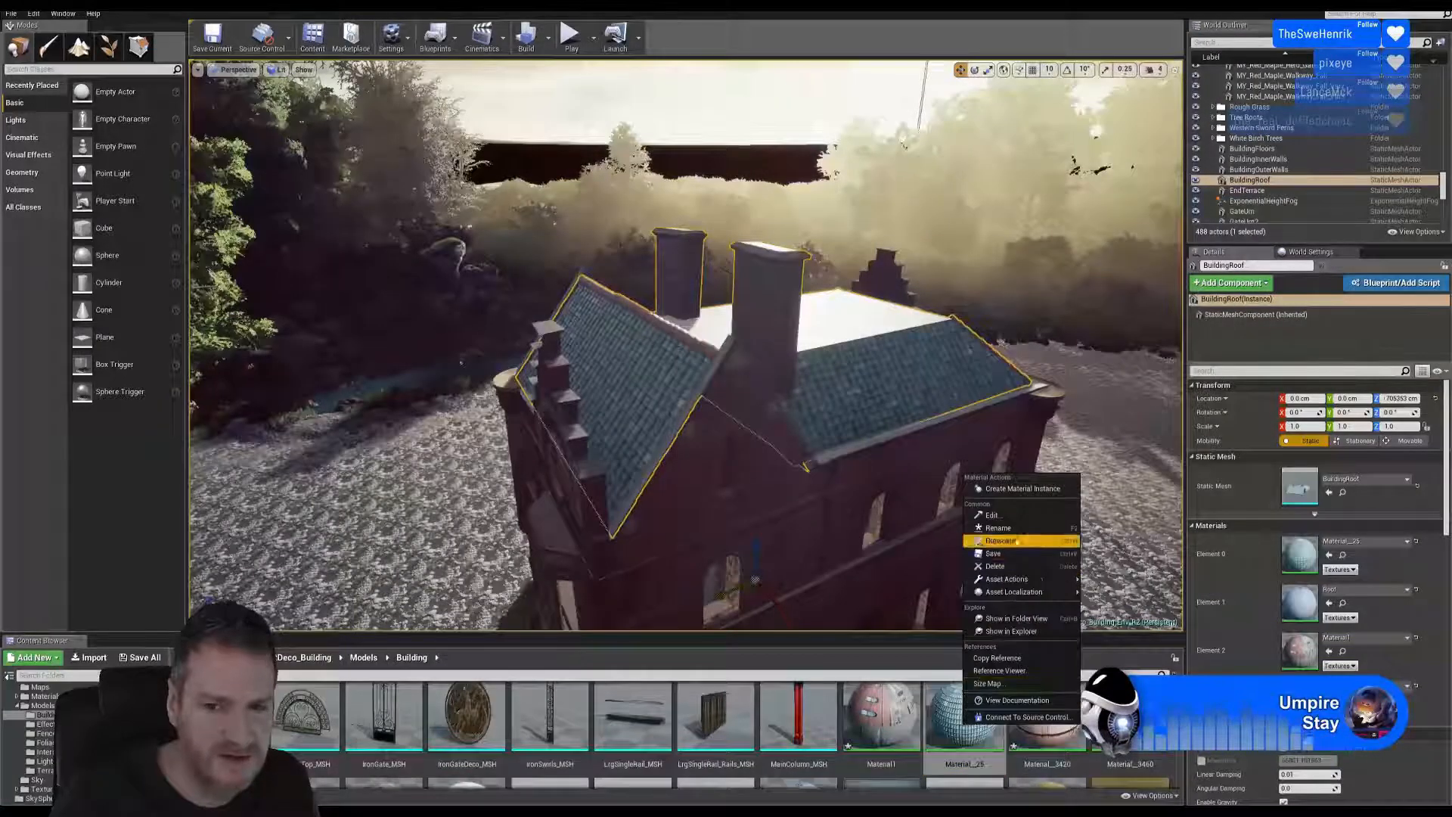
left_click(997, 528)
type("Roof1")
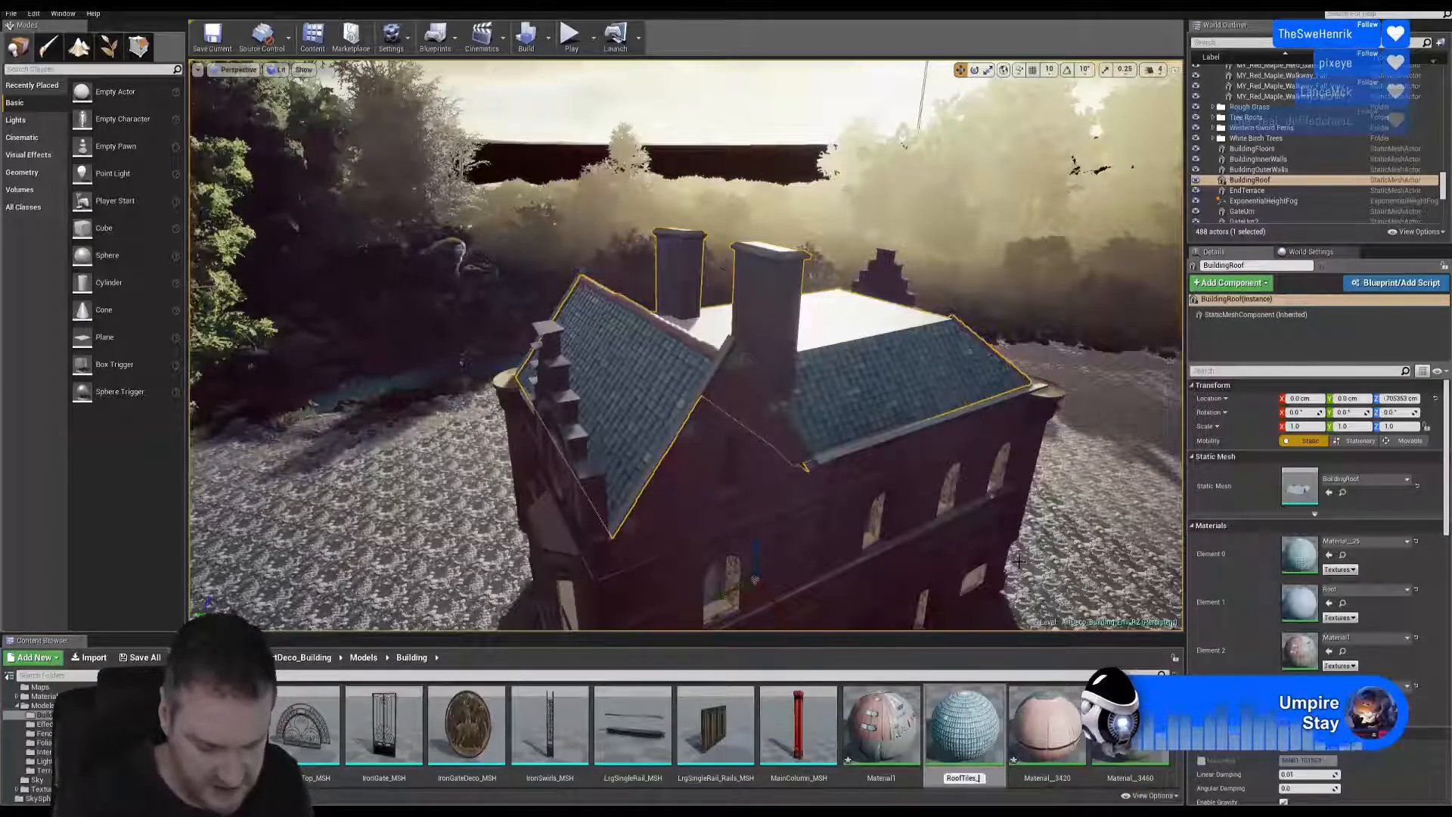
type("iles_MAT")
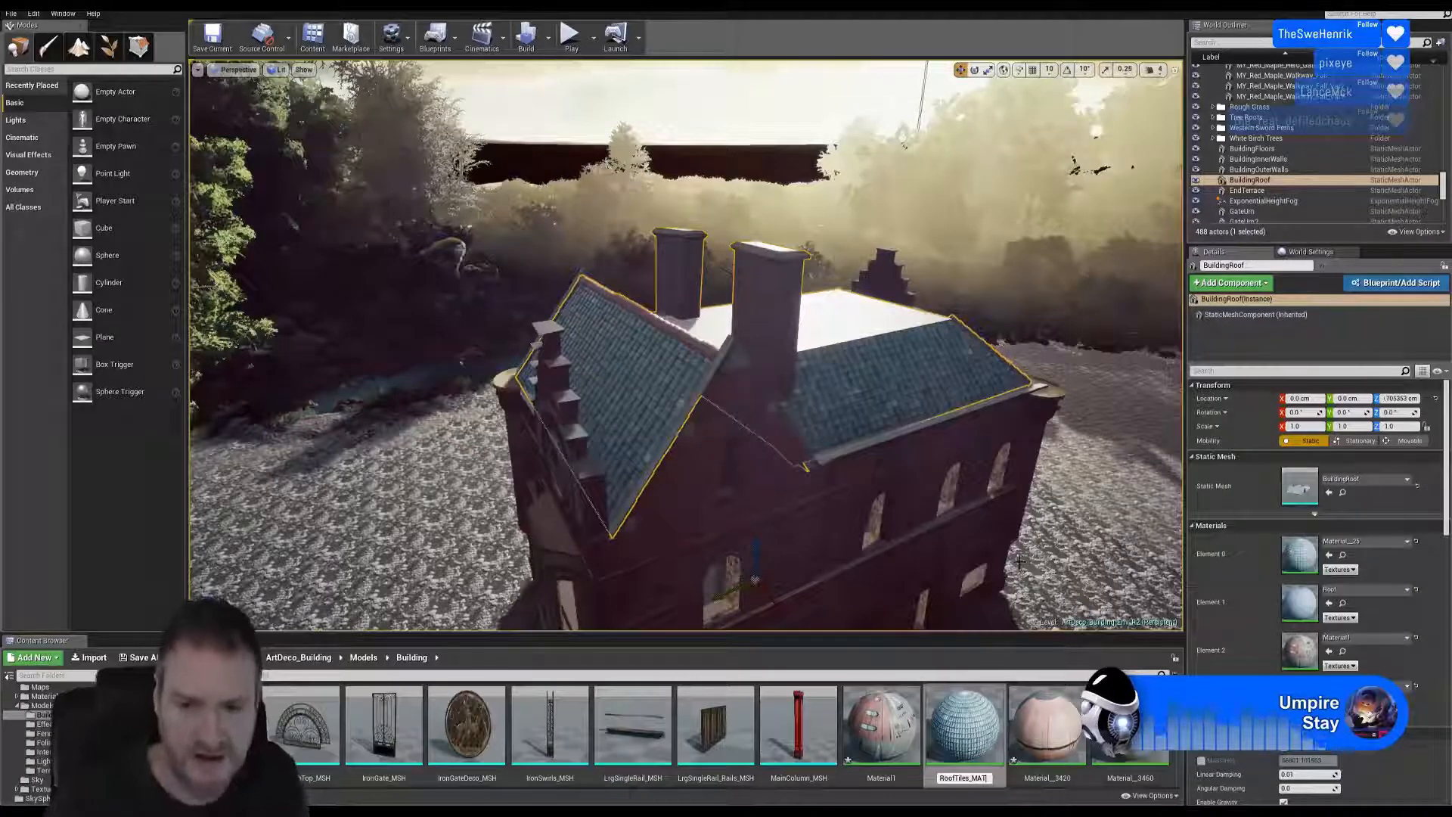
key("Return")
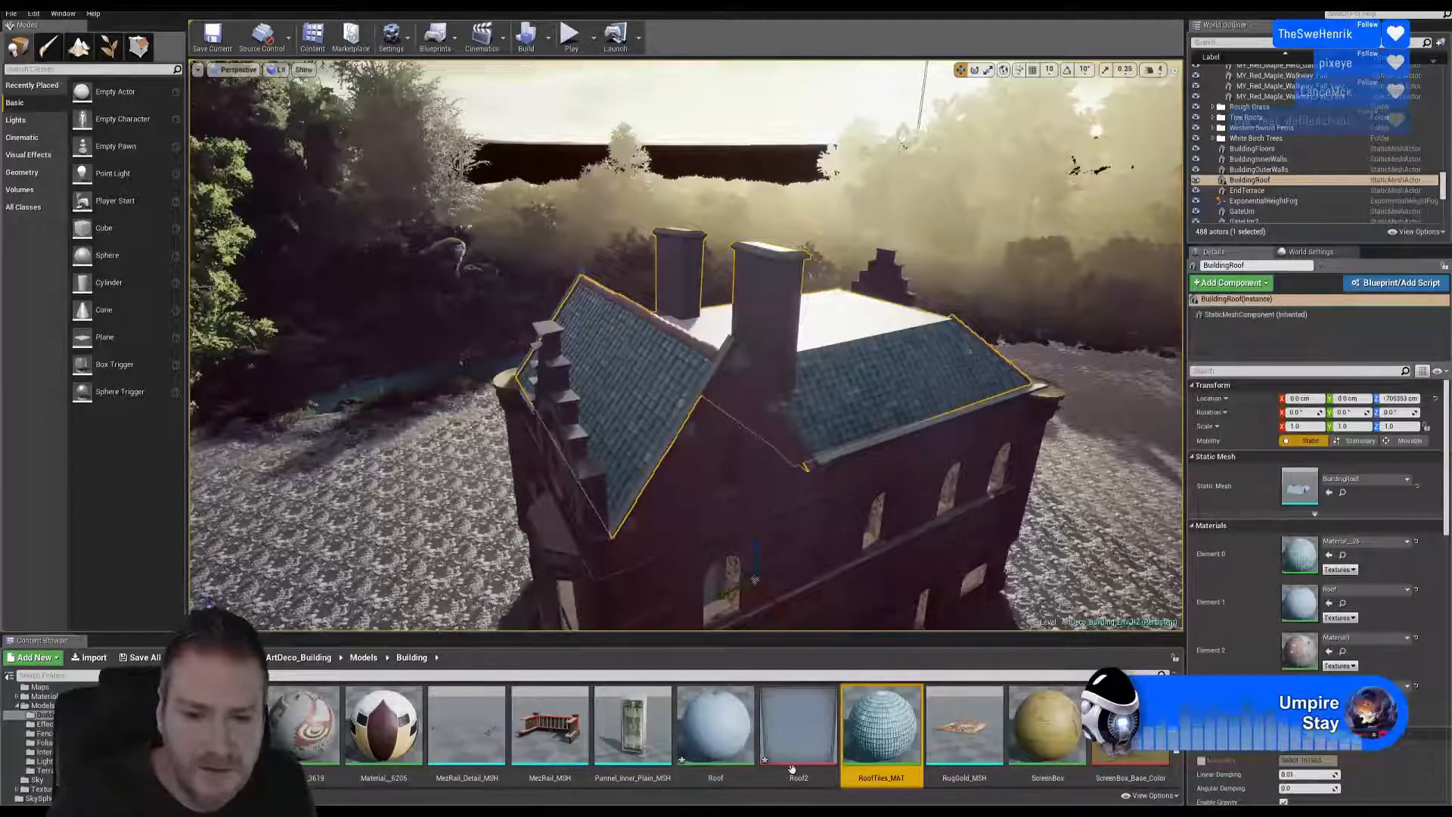
Step: Import TileConector1_AO.png and TileConector1_Normal.png from the ArtDeco Building Tiles folder, and close the opened Roof material
double_click(716, 726)
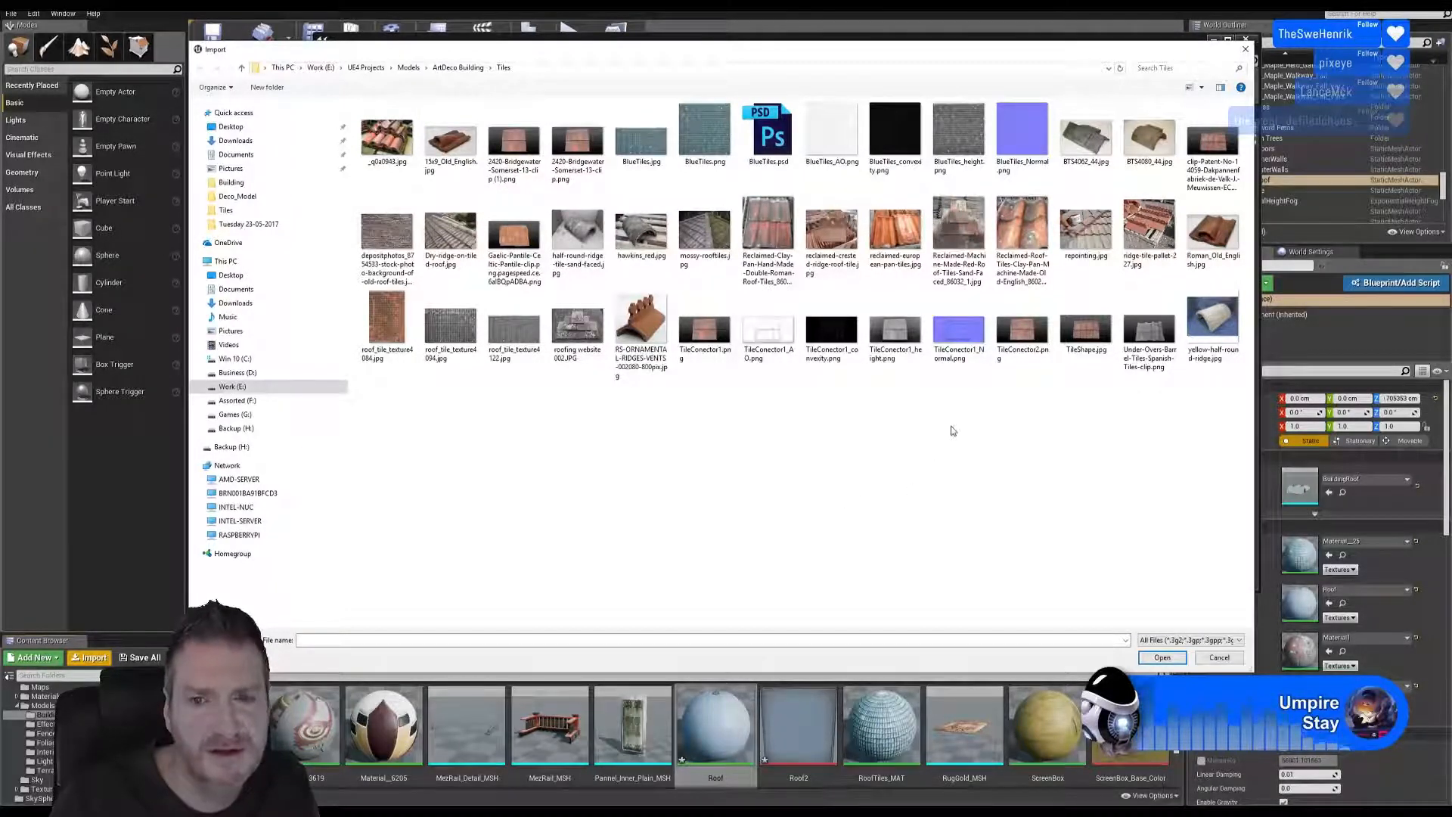
left_click(958, 329)
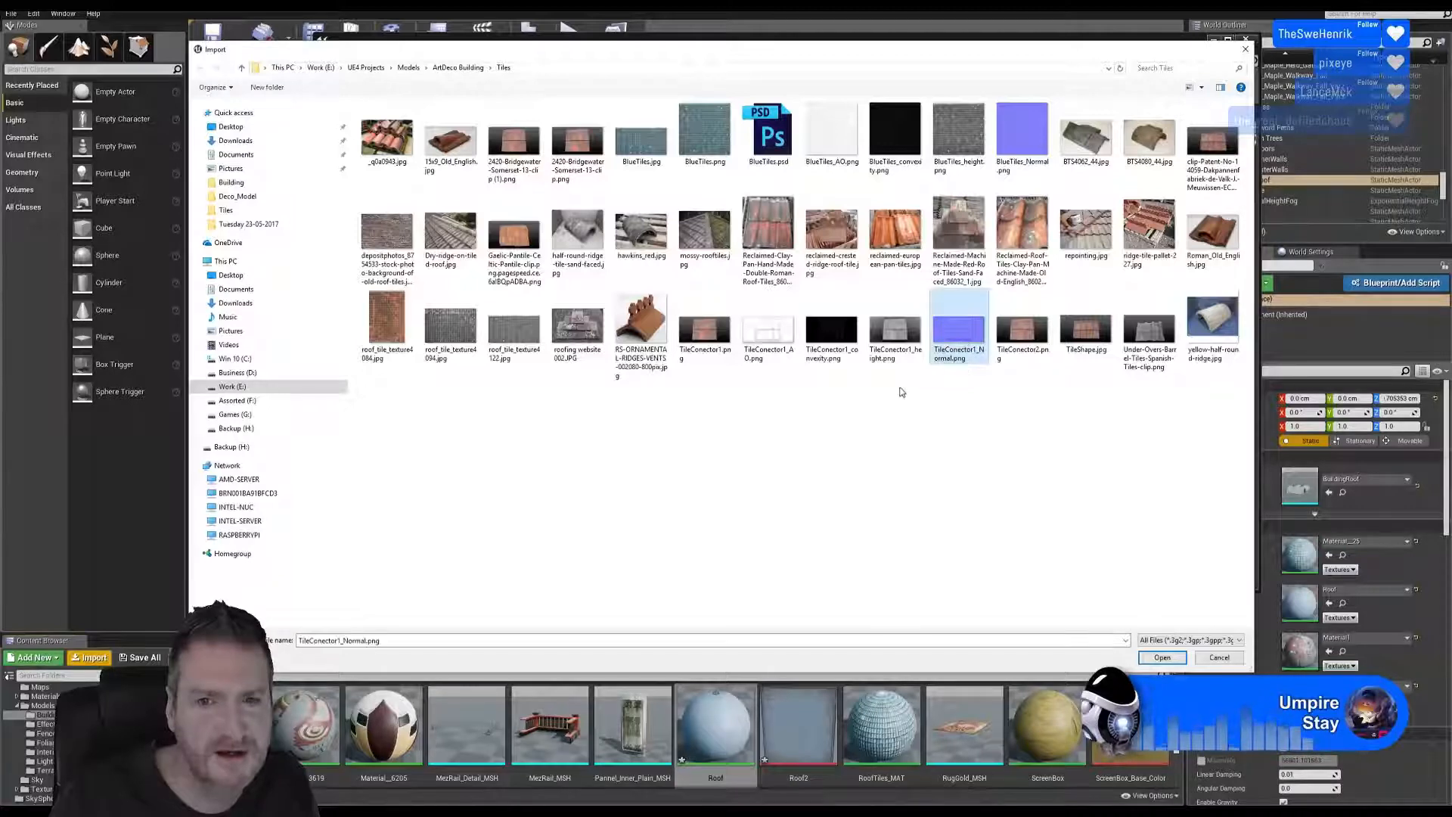
left_click(771, 351, "ctrl")
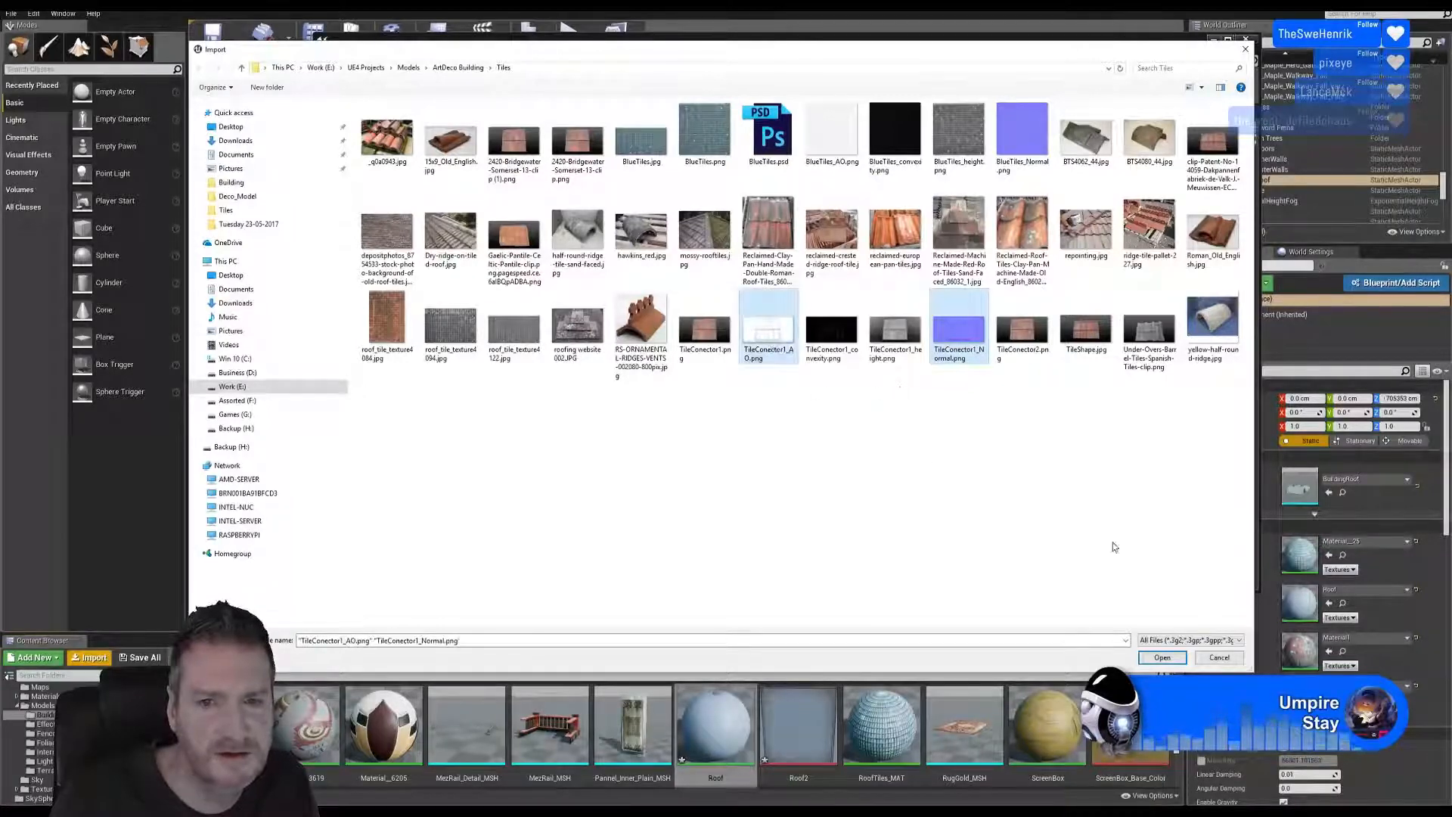
left_click(1162, 657)
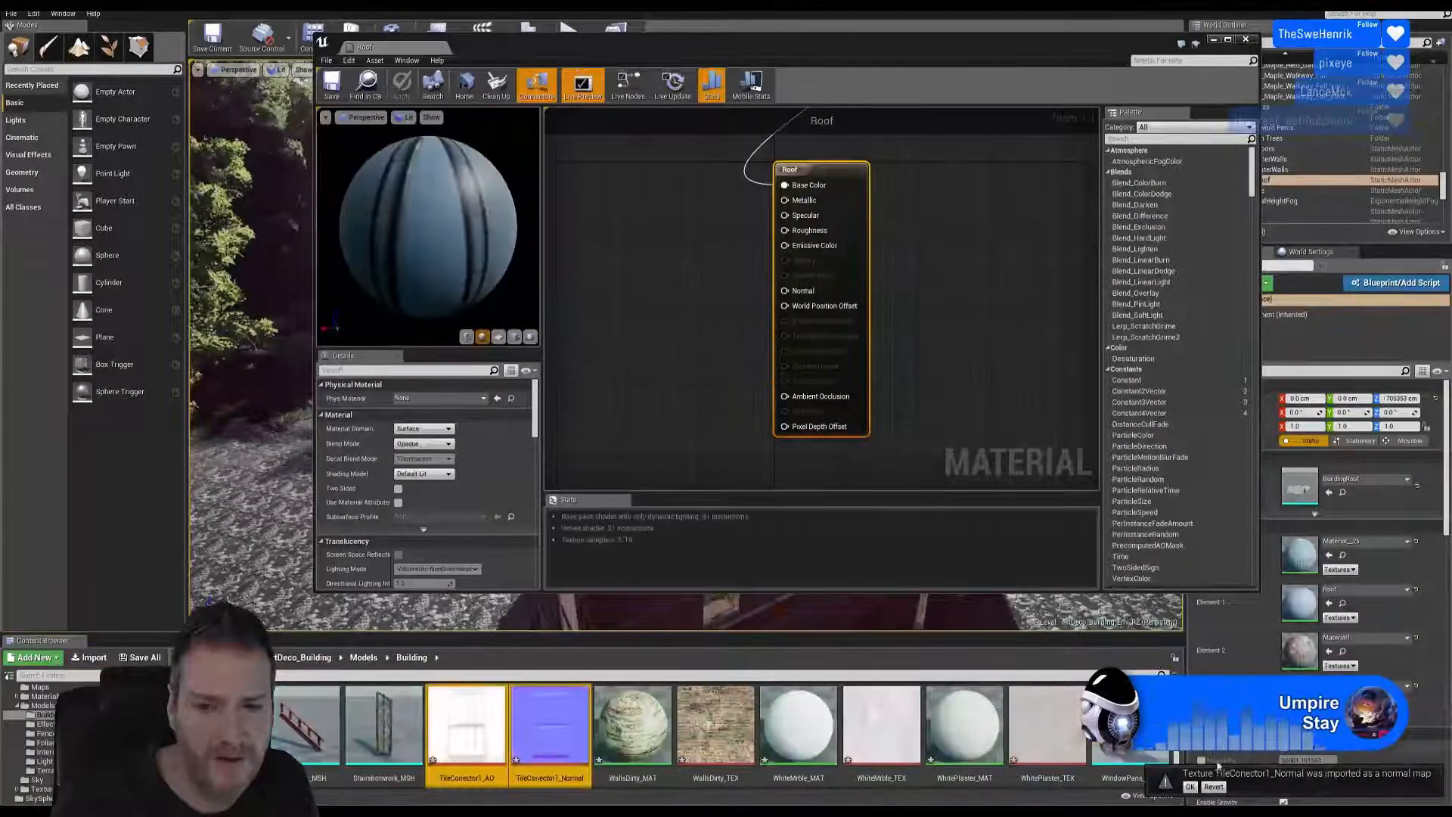
left_click(1246, 38)
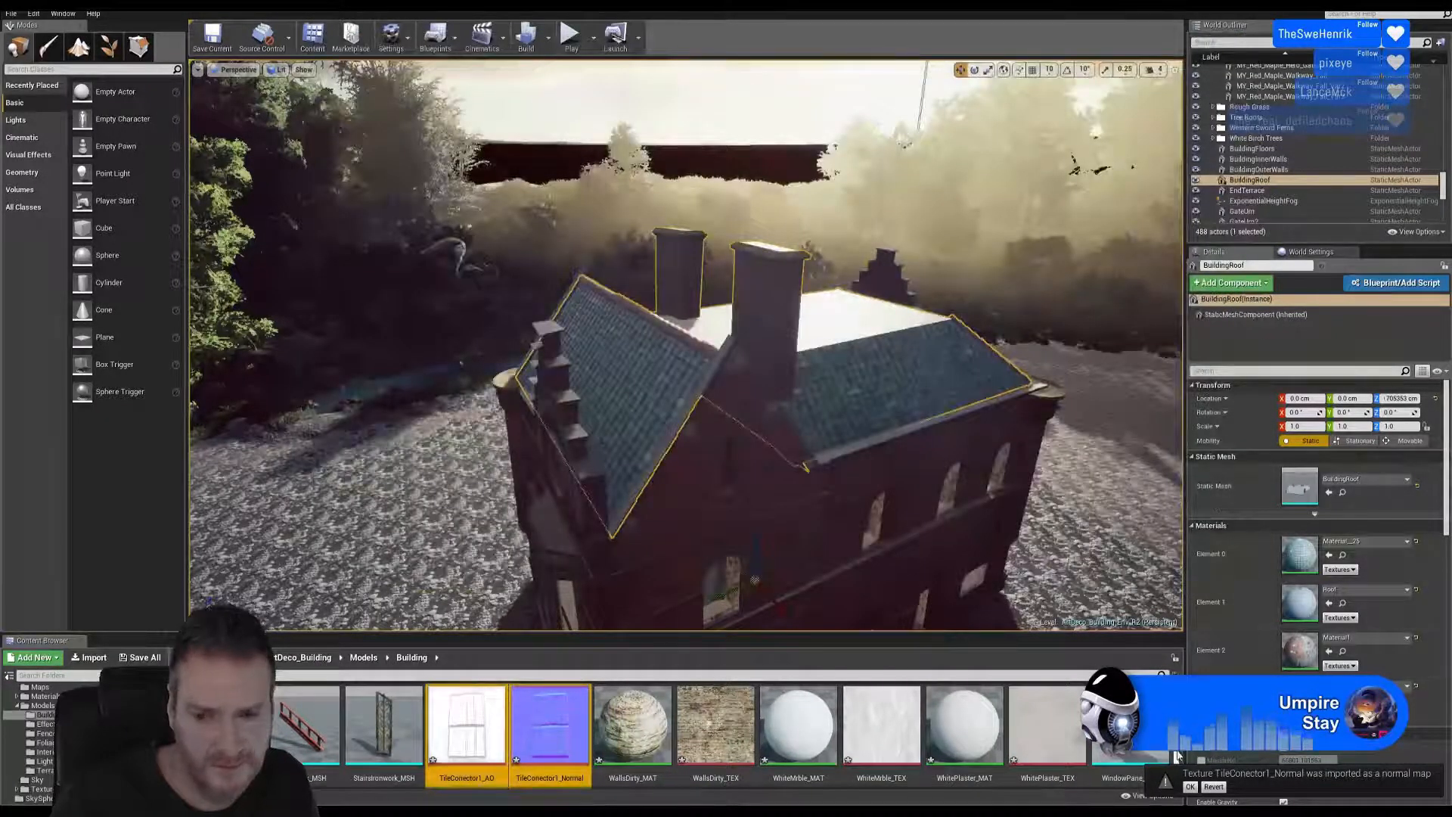
Step: Find Material__3420 among the Building assets and open it for editing
scroll(1176, 755, "up", 2)
scroll(1176, 755, "up", 2)
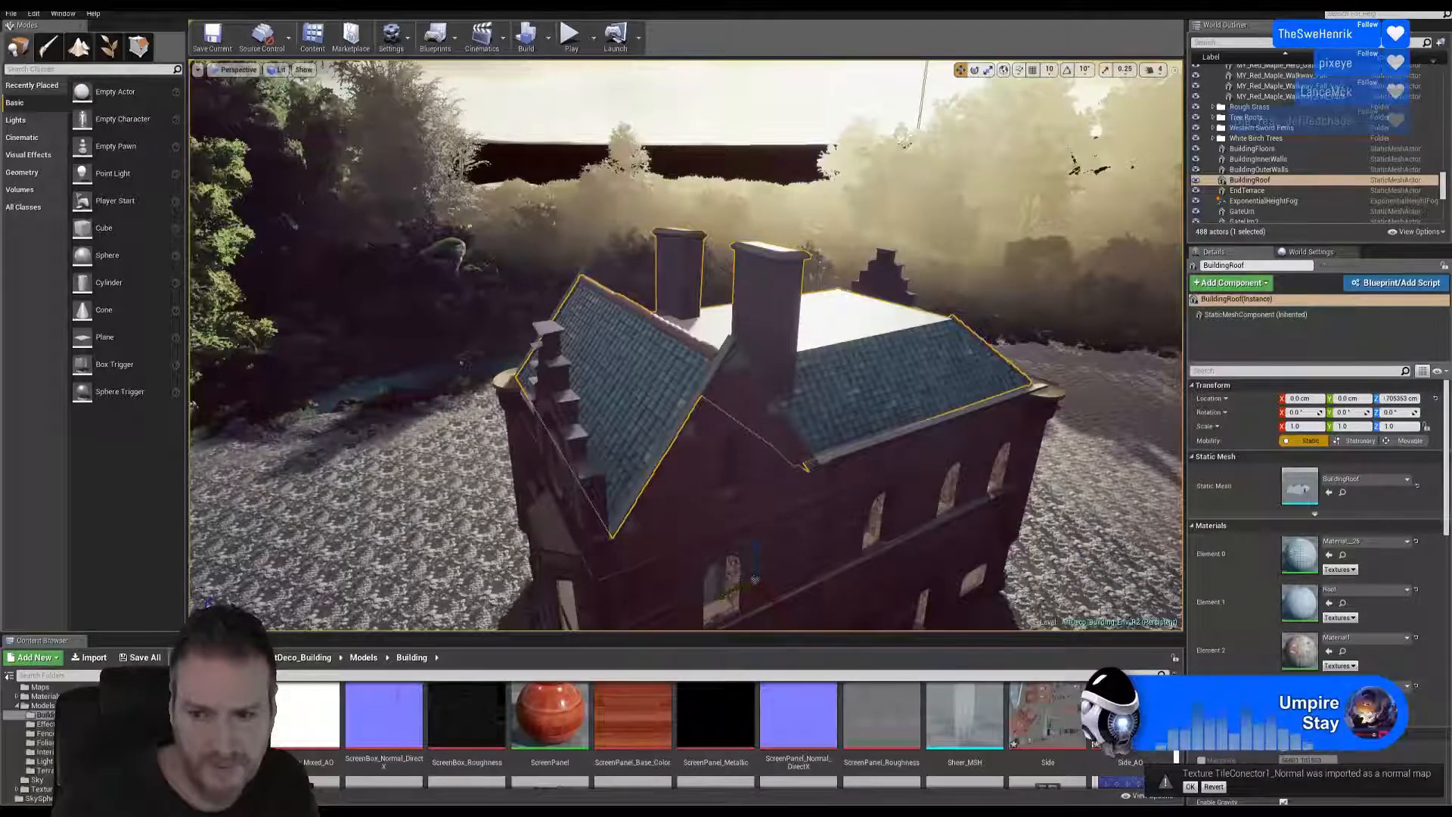
scroll(1176, 755, "up", 3)
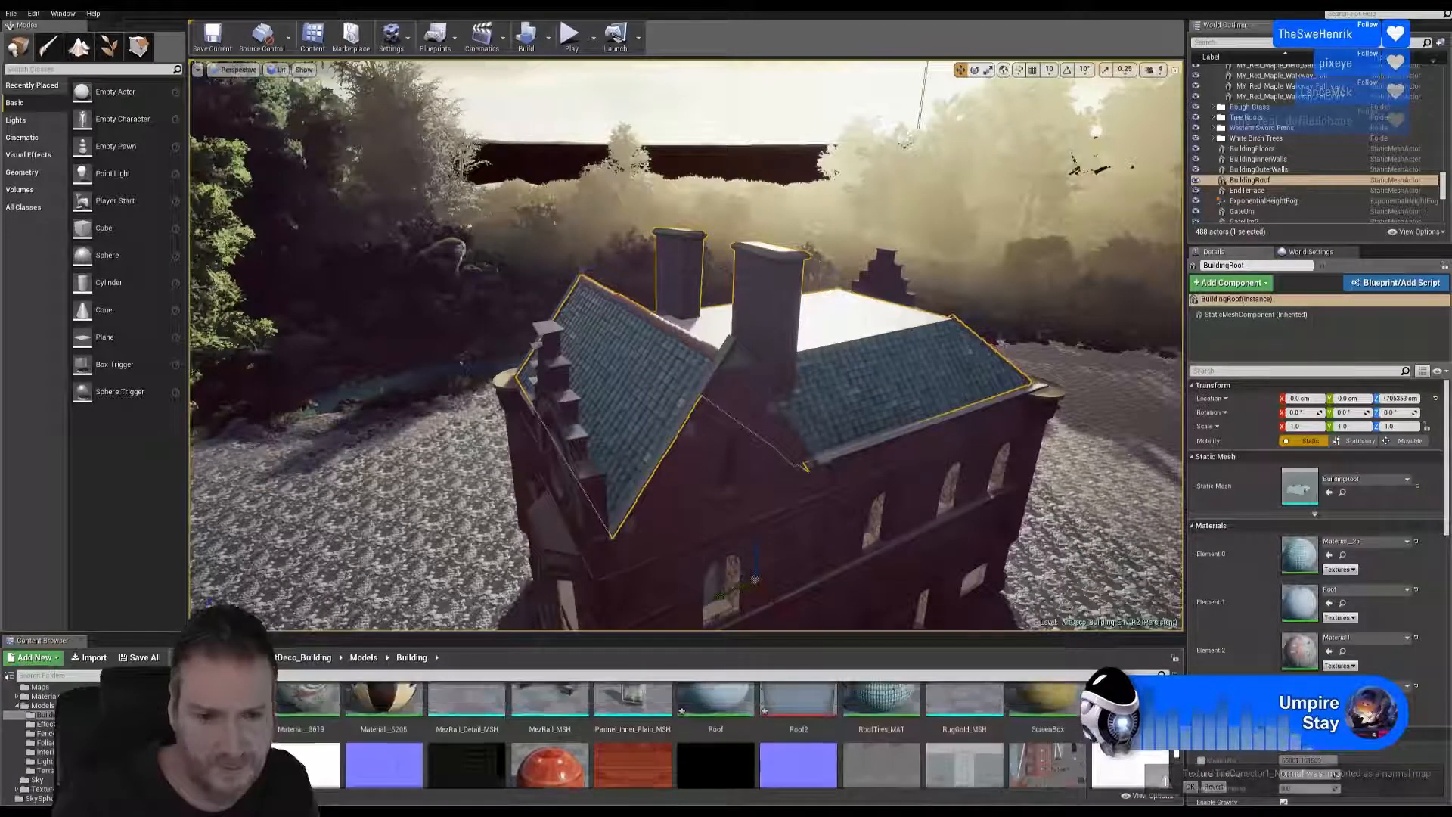
scroll(1176, 755, "up", 3)
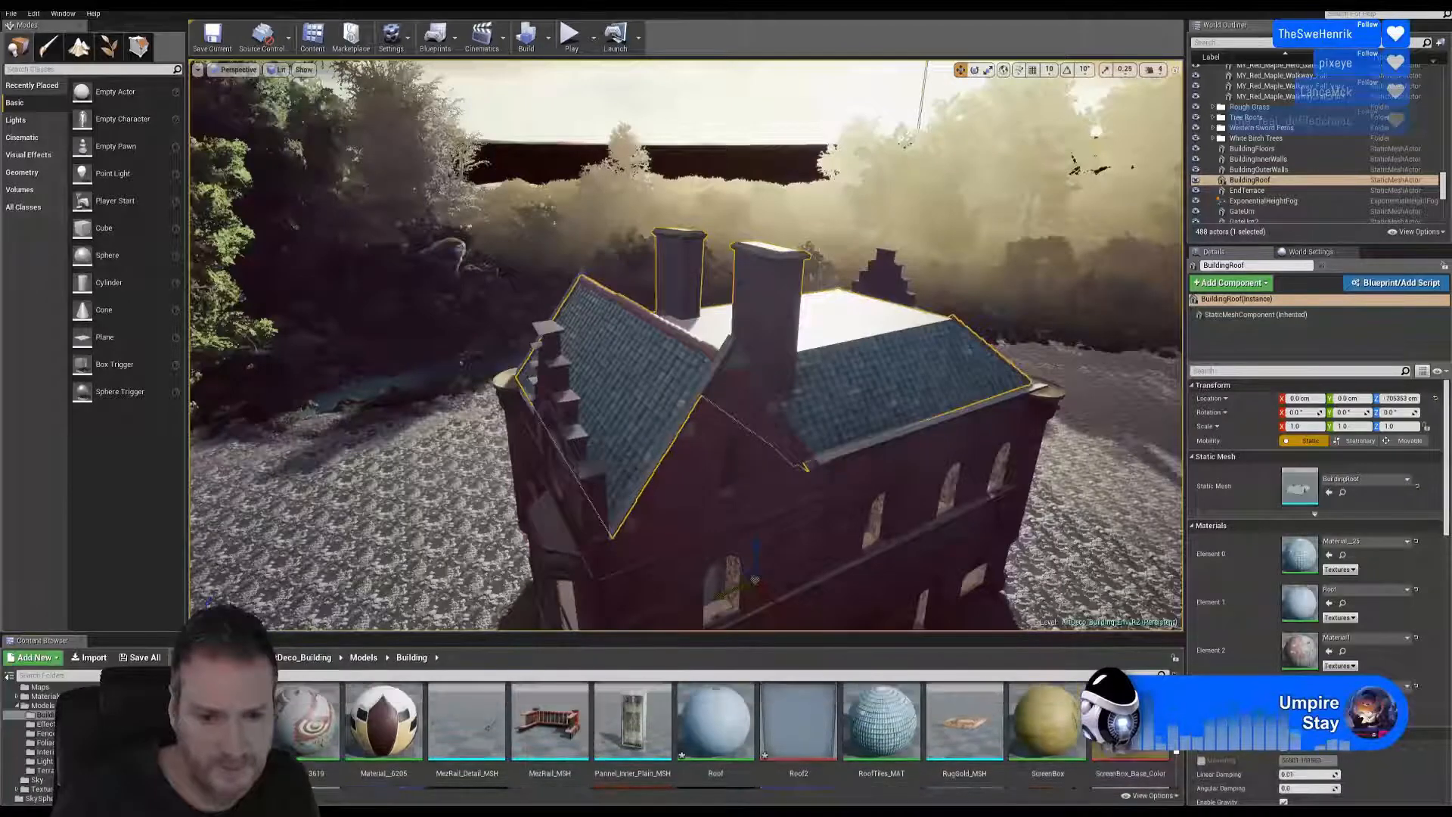
scroll(970, 749, "up", 1)
double_click(970, 749)
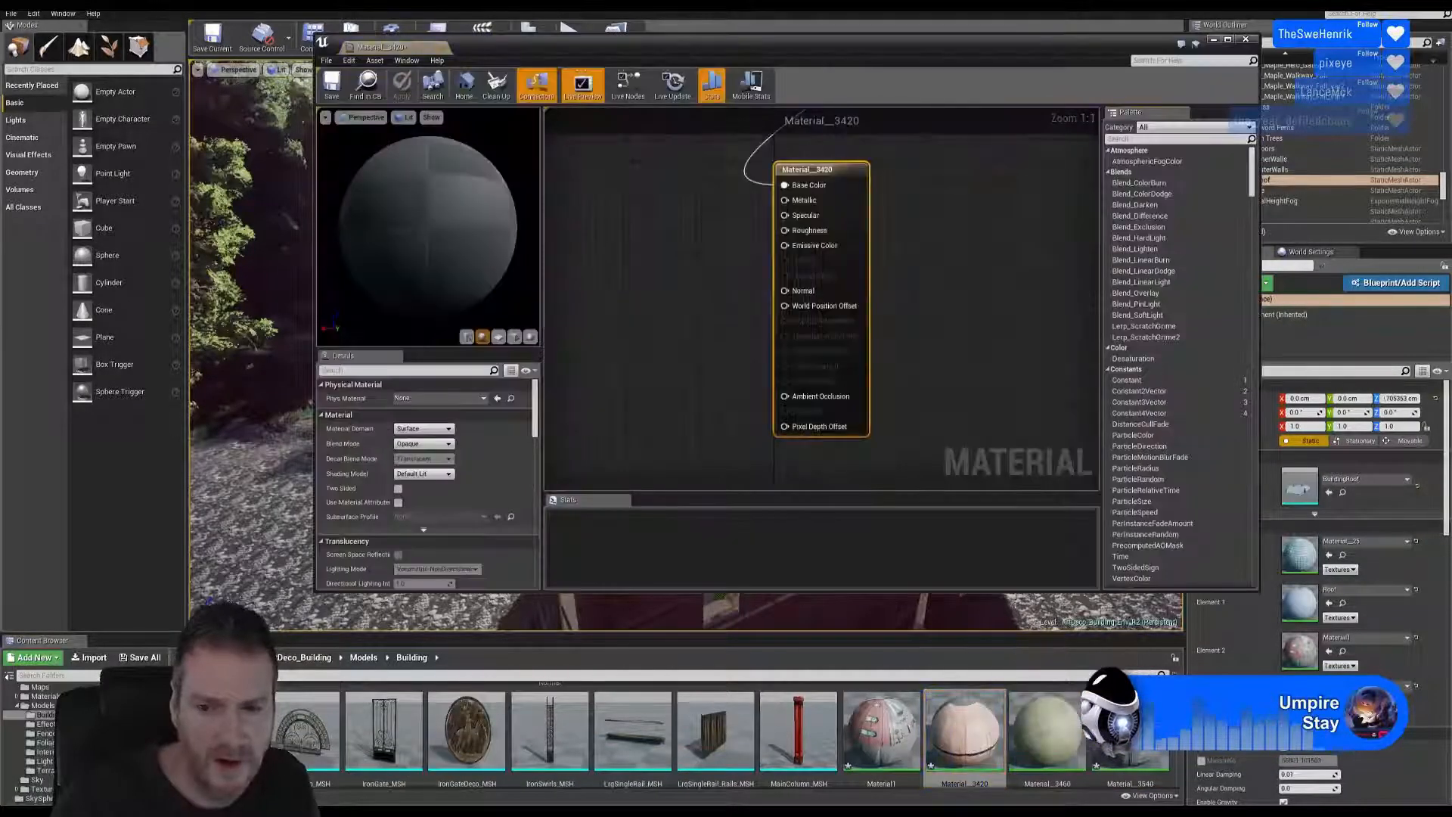
Step: Add the TileConector1_AO and TileConector1_Normal textures to the Material__3420 graph, below and to the left of the material node
scroll(1177, 760, "down", 4)
scroll(1177, 766, "down", 1)
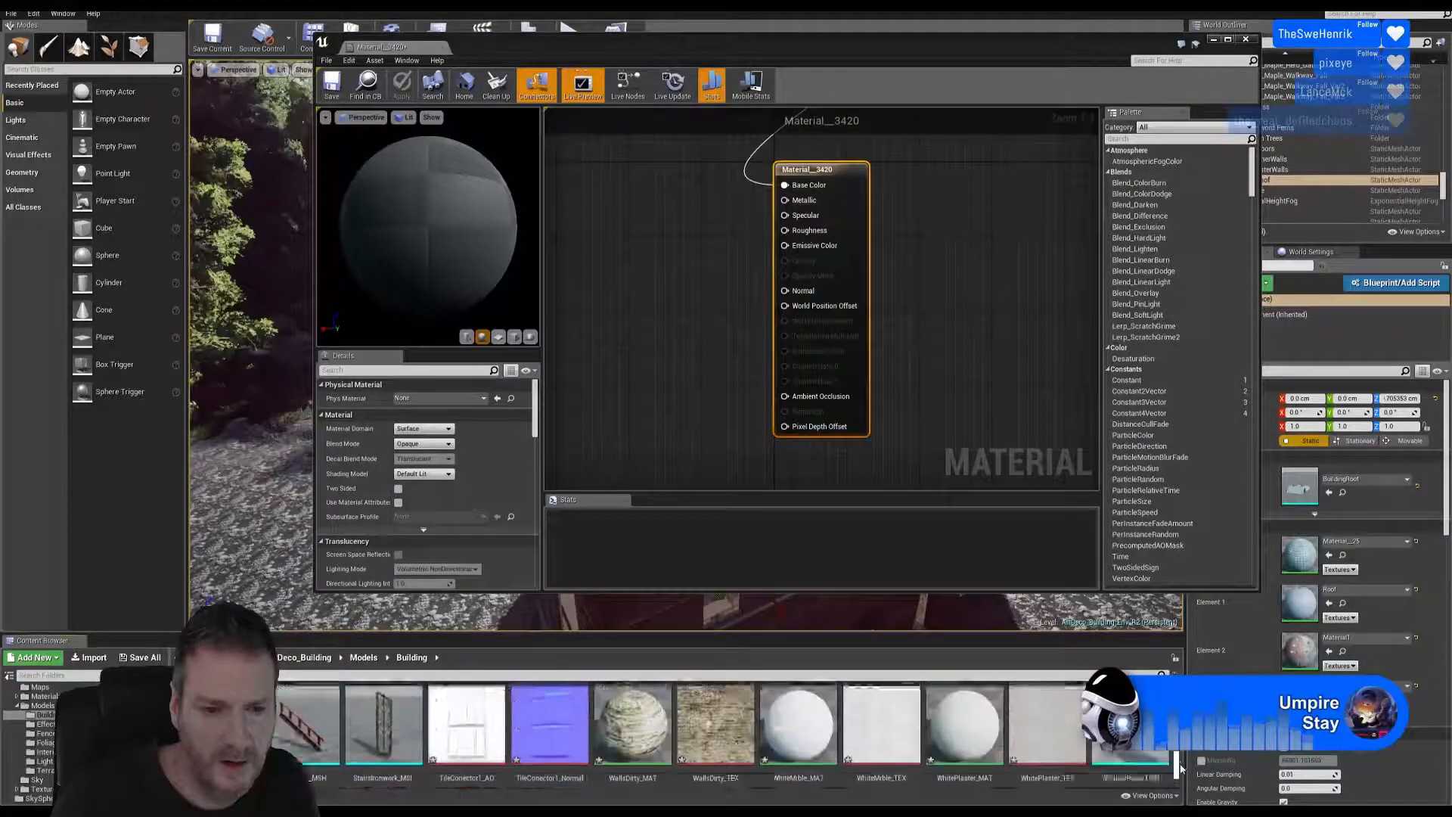
left_click(470, 754)
left_click(533, 754, "ctrl")
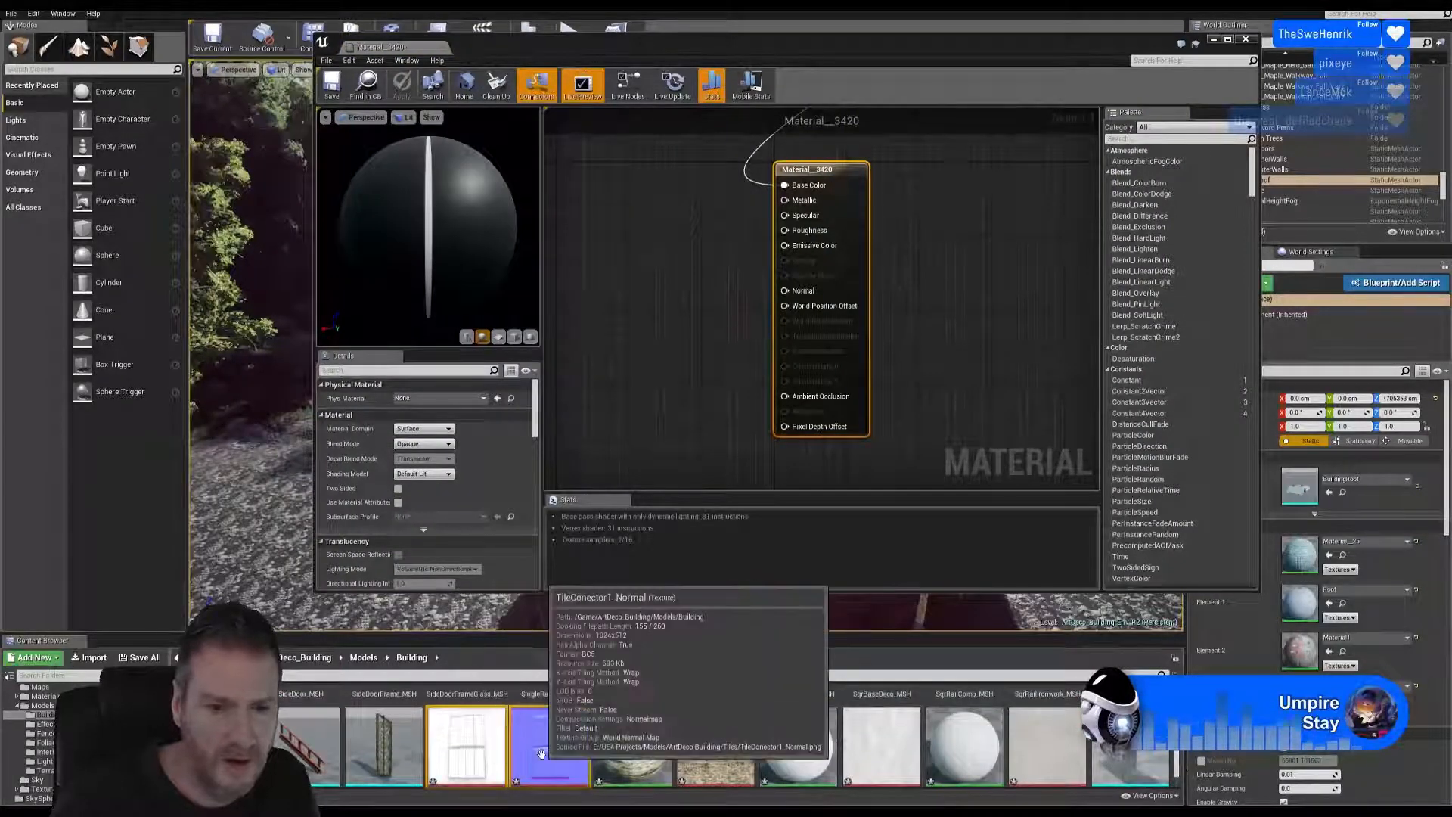
left_click_drag(558, 748, 642, 435)
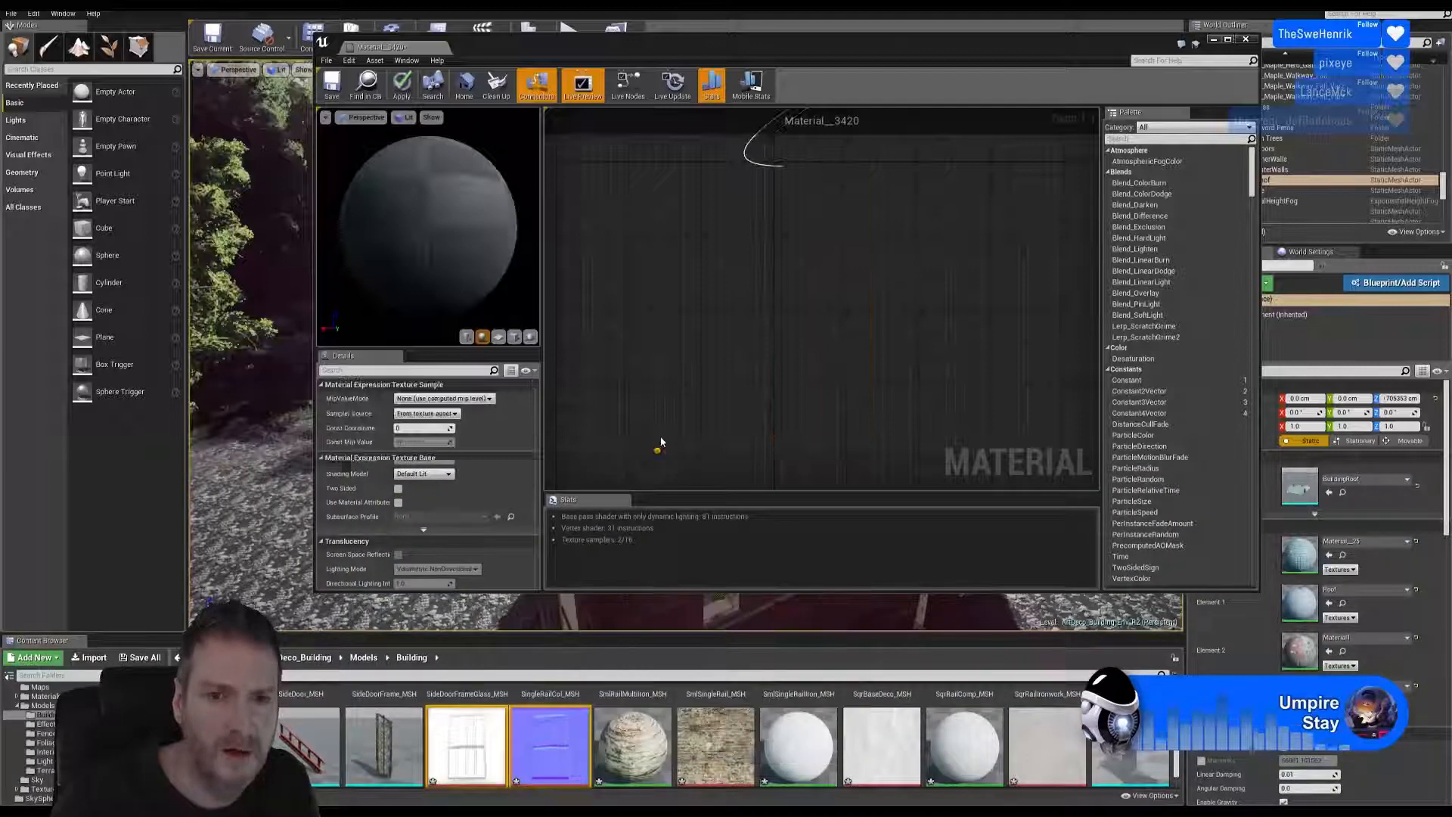